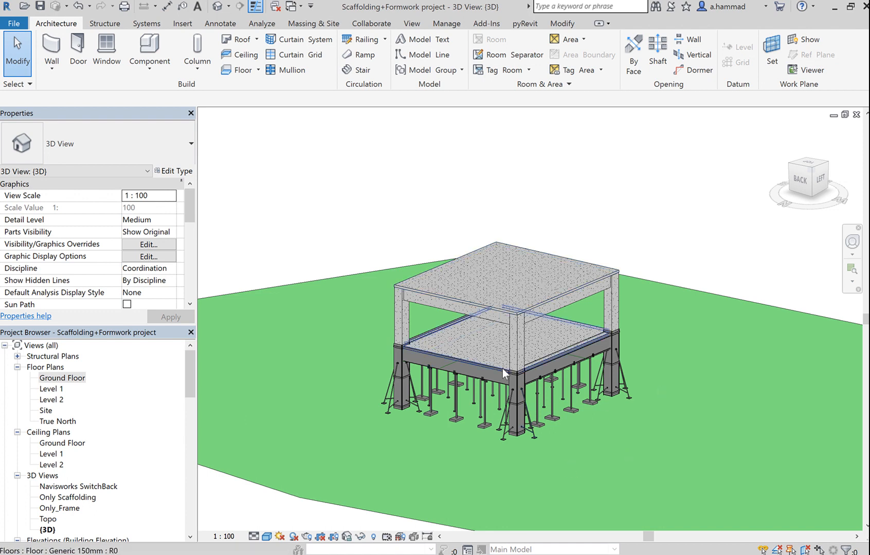
Load the Scaffolding family from the Site > Logistics folder of the Australia metric library.
click(192, 23)
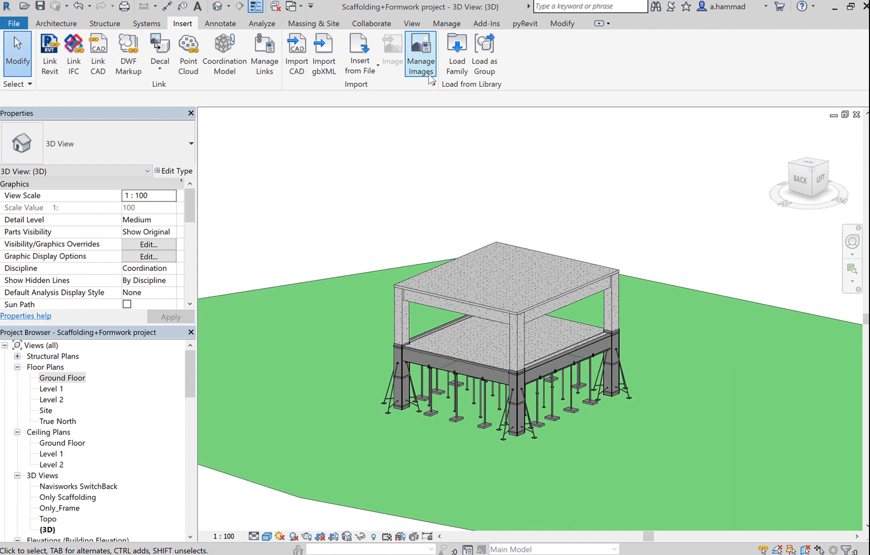
click(455, 72)
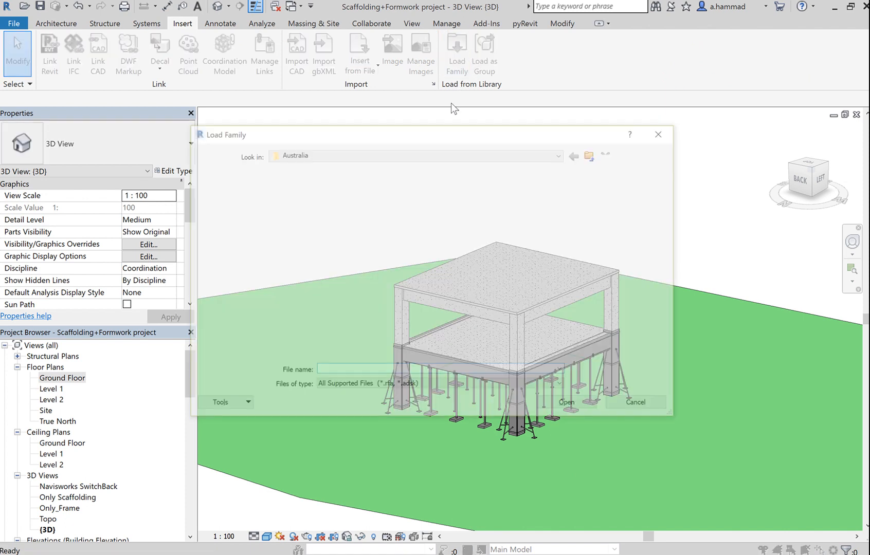
click(340, 275)
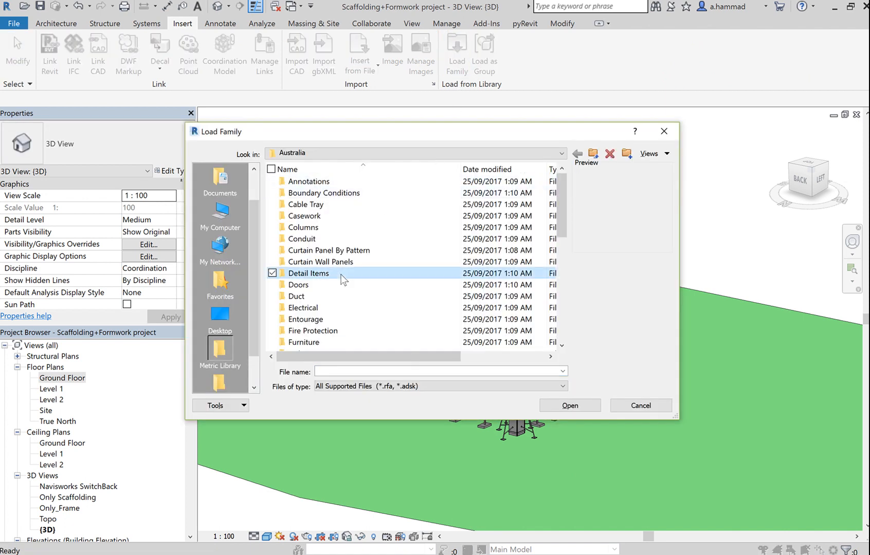
key(s)
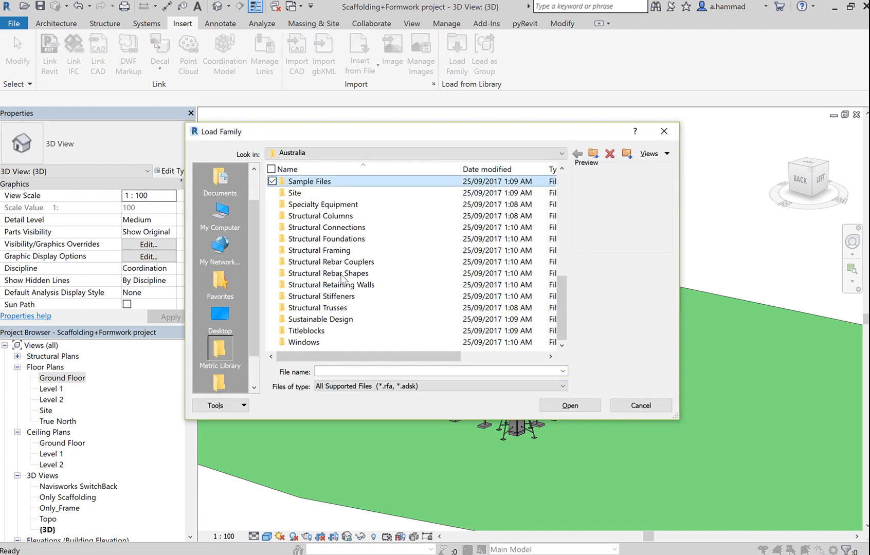
double_click(323, 190)
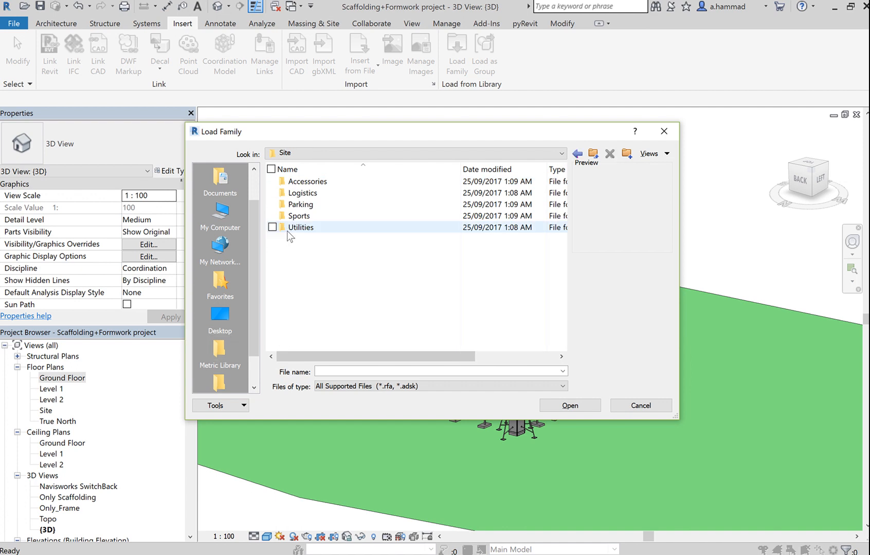
double_click(341, 191)
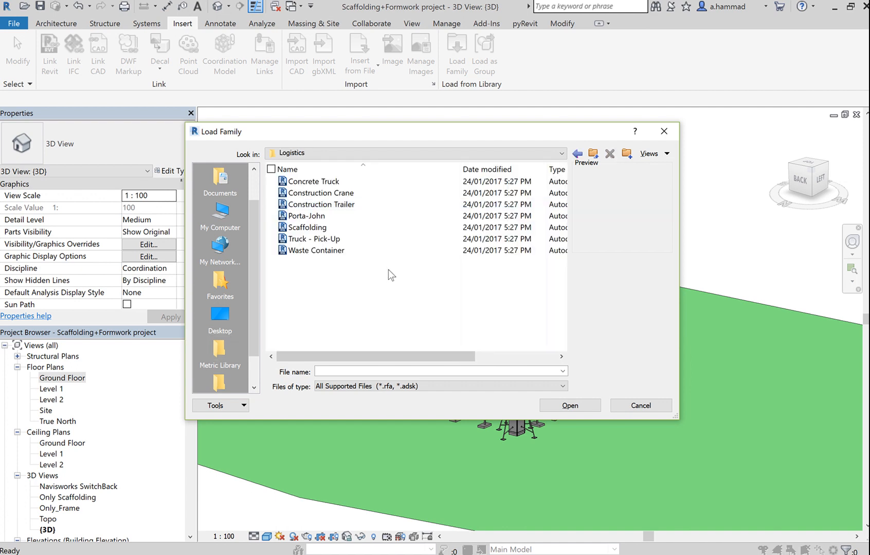
click(340, 226)
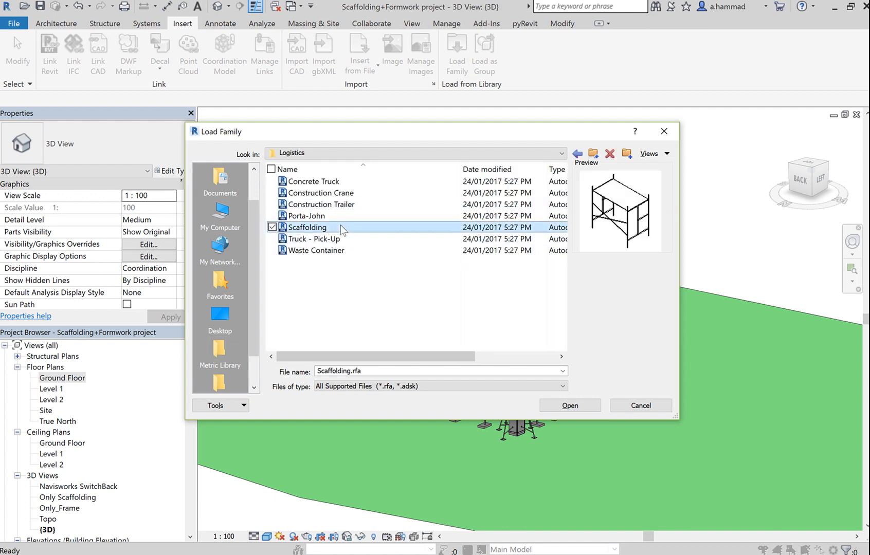
click(589, 404)
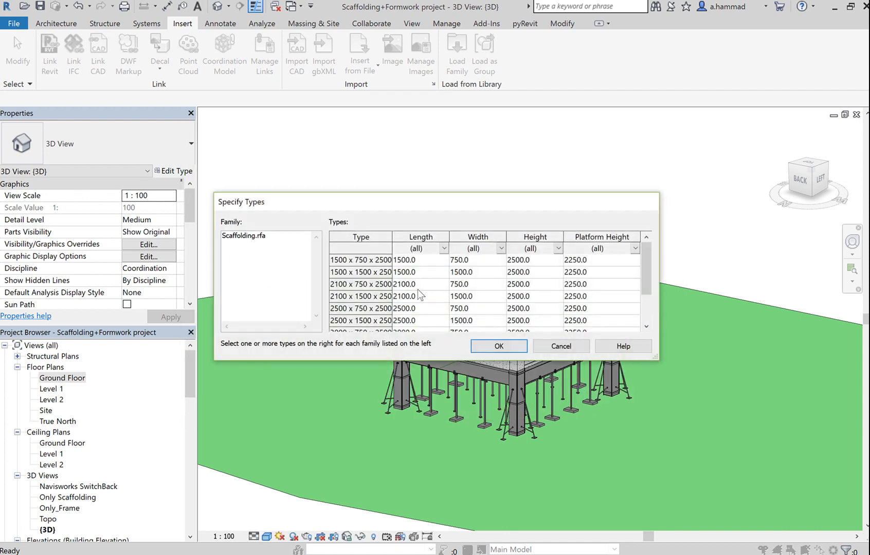
Pick the scaffolding types 3000 x 1500 x 2500, 3000 x 750 x 2500 and 2500 x 1500 x 2500 and load them into the project.
drag(650, 267, 651, 315)
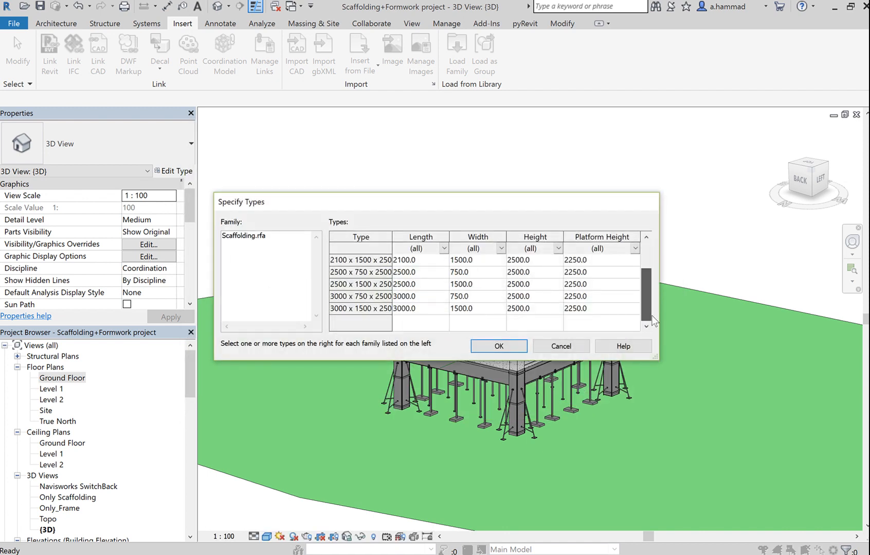
click(371, 308)
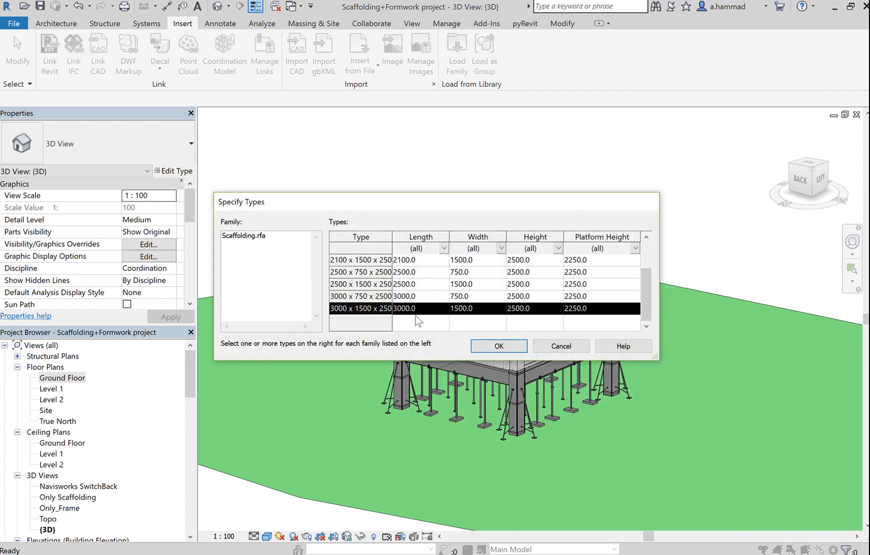
ctrl+click(363, 297)
ctrl+click(364, 284)
mouse_move(364, 285)
ctrl+mouse_down()
mouse_move(364, 310)
mouse_move(370, 283)
ctrl+mouse_up()
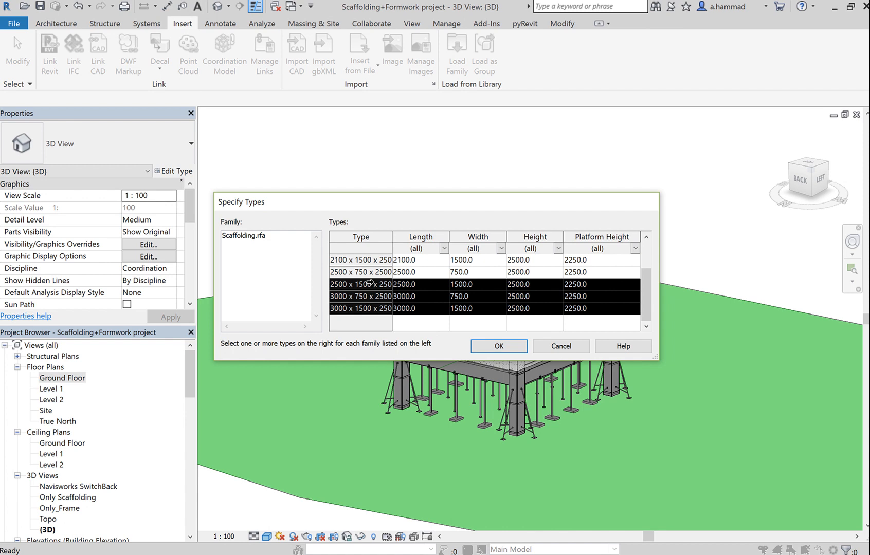
click(516, 350)
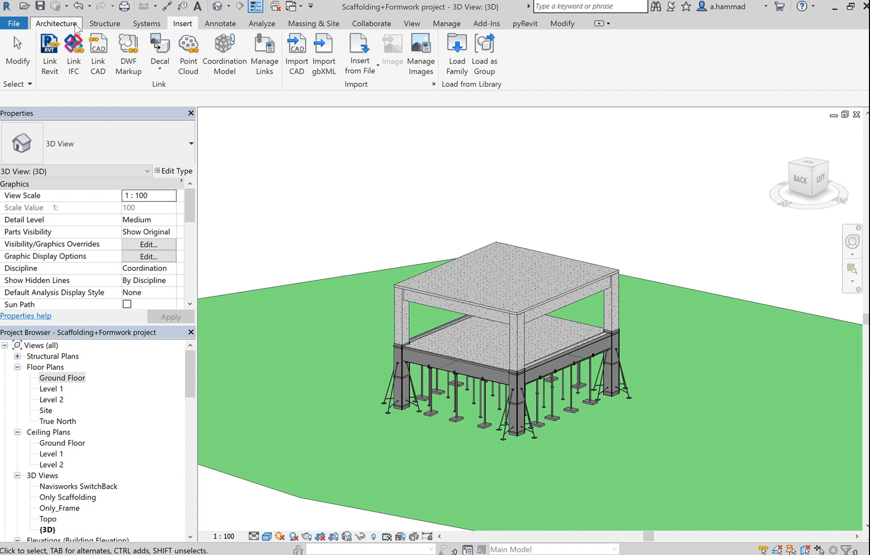
Choose Scaffolding 3000 x 1500 x 2500 as the component type to place and open the Ground Floor plan.
click(56, 23)
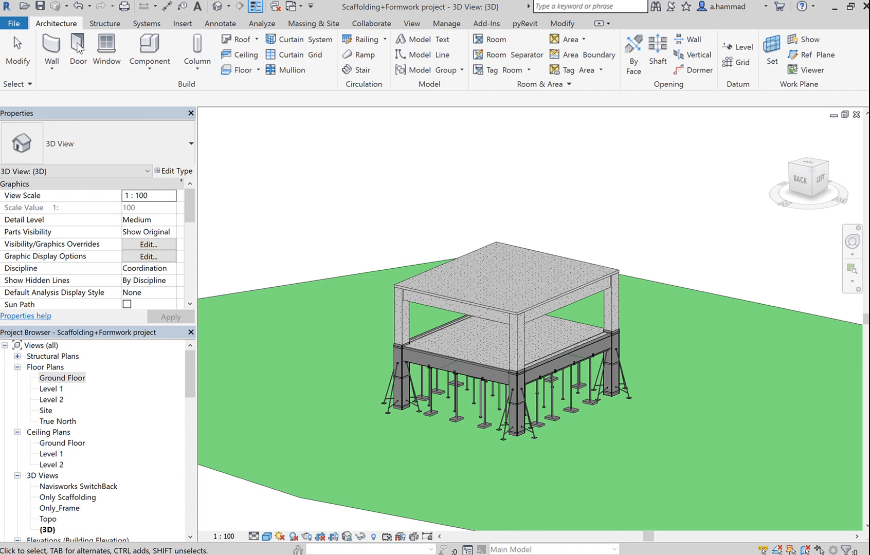
click(154, 62)
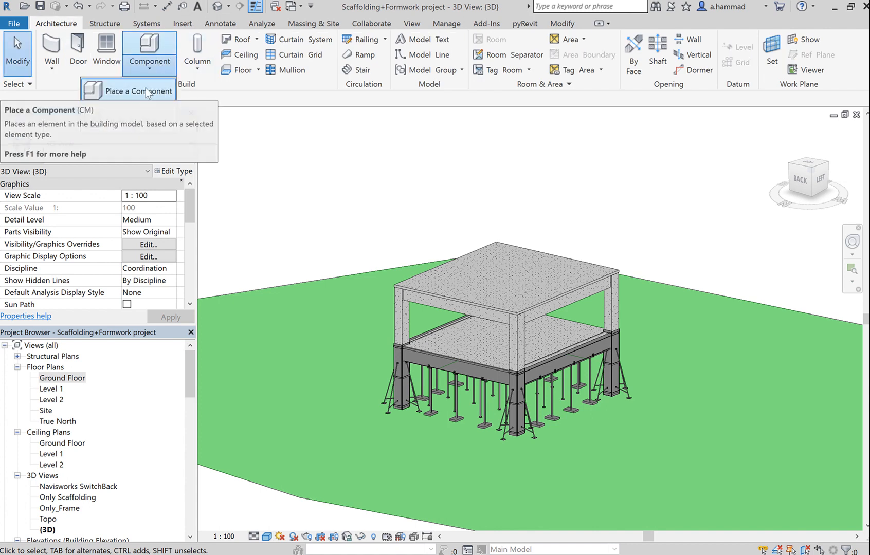
click(146, 91)
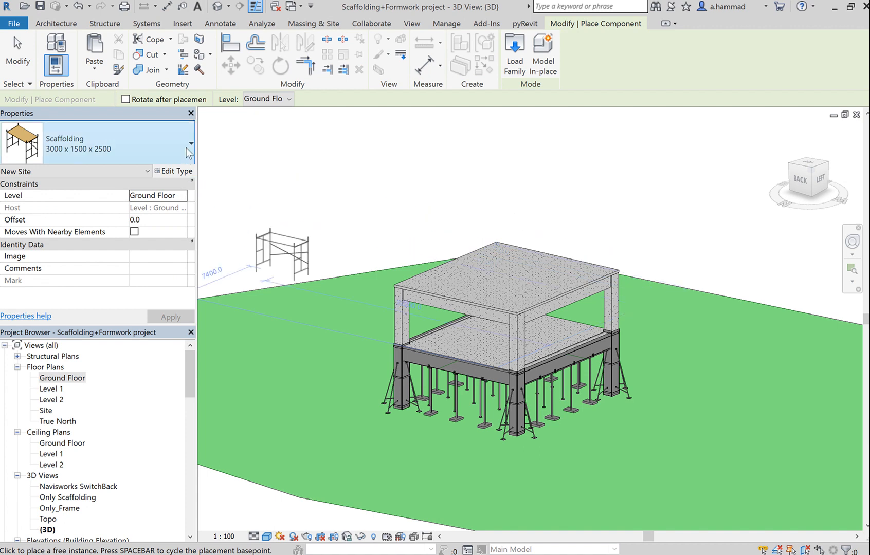
click(175, 148)
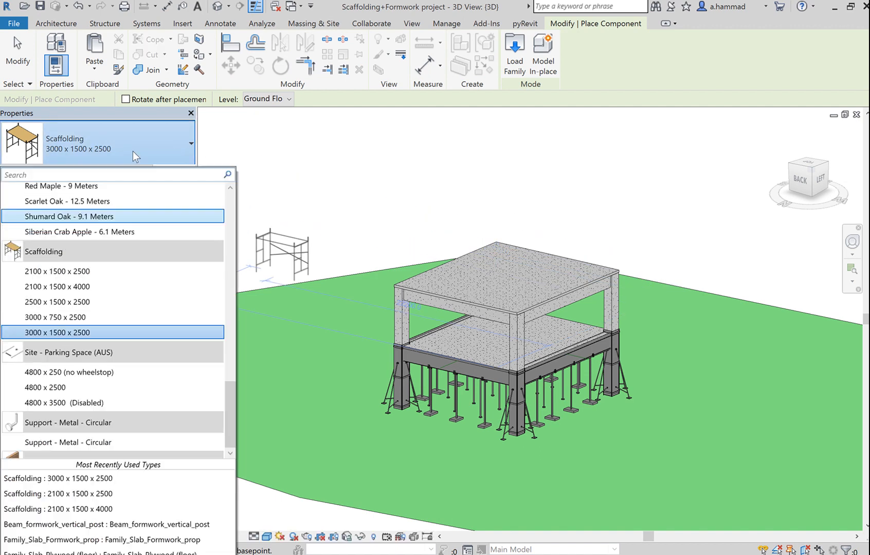
click(82, 333)
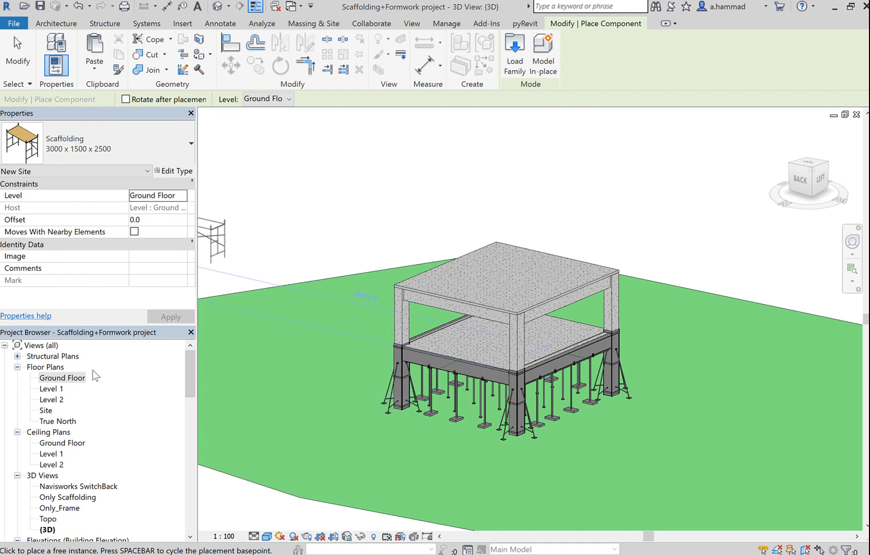
double_click(62, 378)
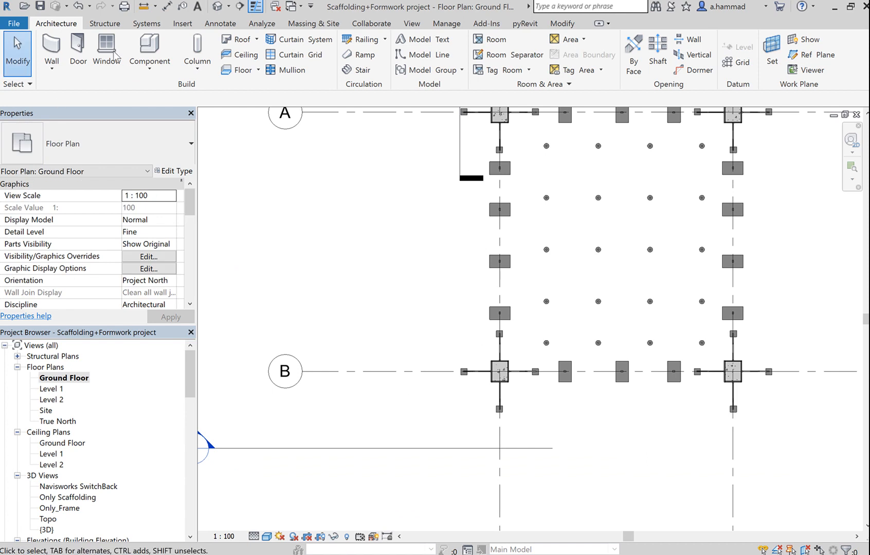
Place the scaffolding component with its long side parallel to grid 1, centred about 1200 mm outside grid 1 and 5300 mm from grid B.
click(149, 49)
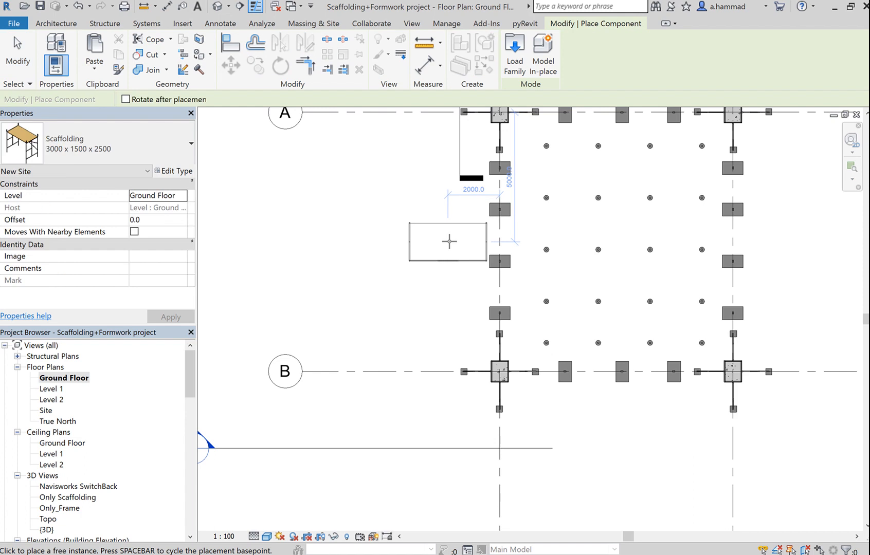
key(space)
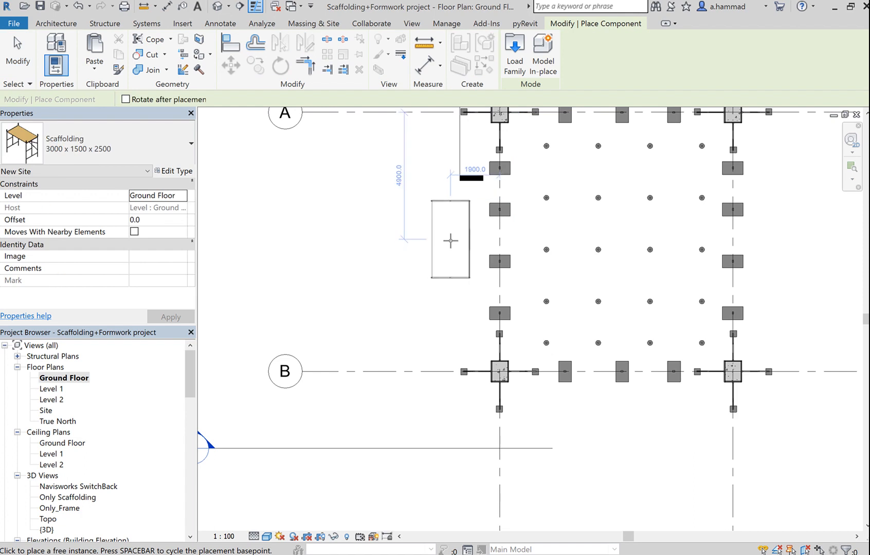
key(space)
key(space)
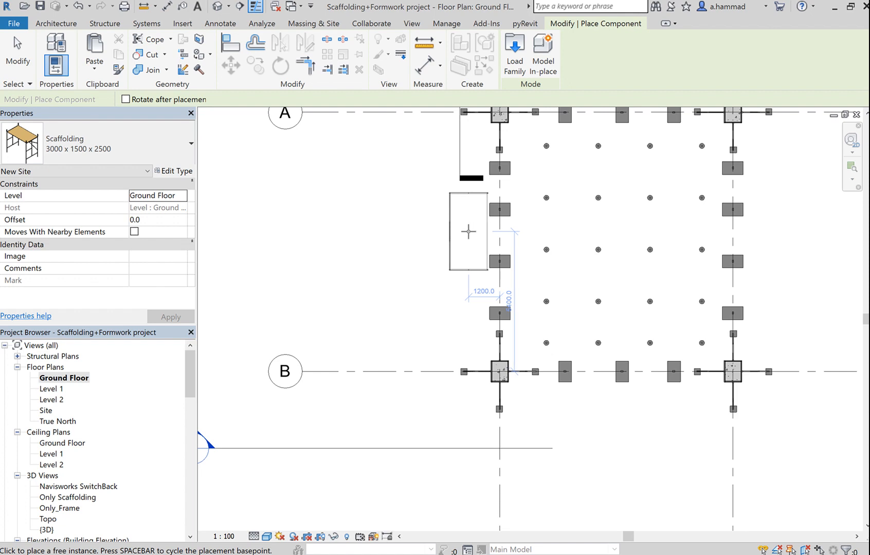
scroll(468, 231, up, 4)
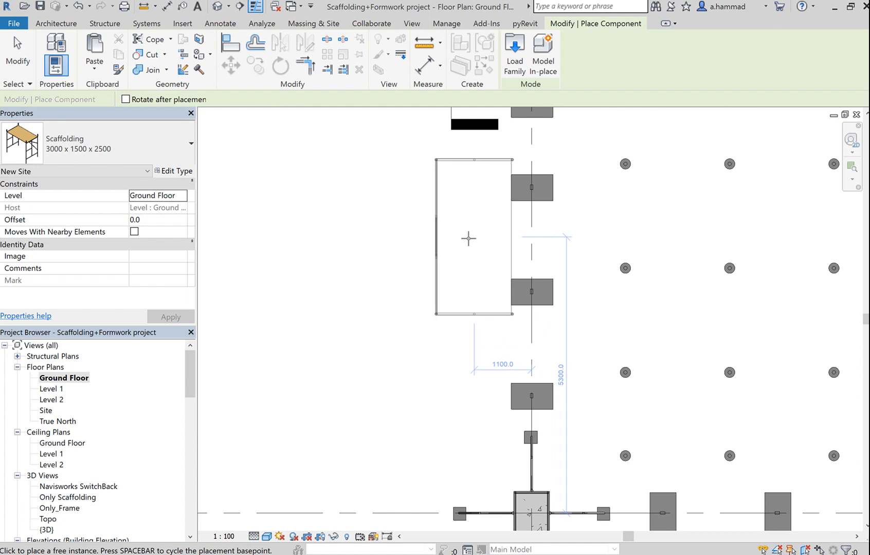
click(471, 238)
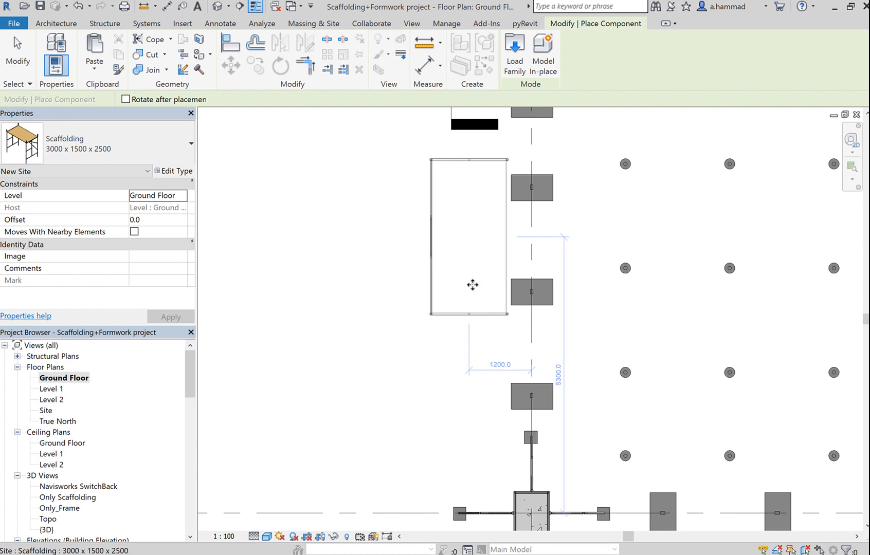
key(Escape)
Copy the scaffolding unit along the outer side of grid 1 towards grid A, just beyond the original's end.
scroll(442, 317, down, 3)
middle_drag(404, 358, 390, 426)
click(453, 324)
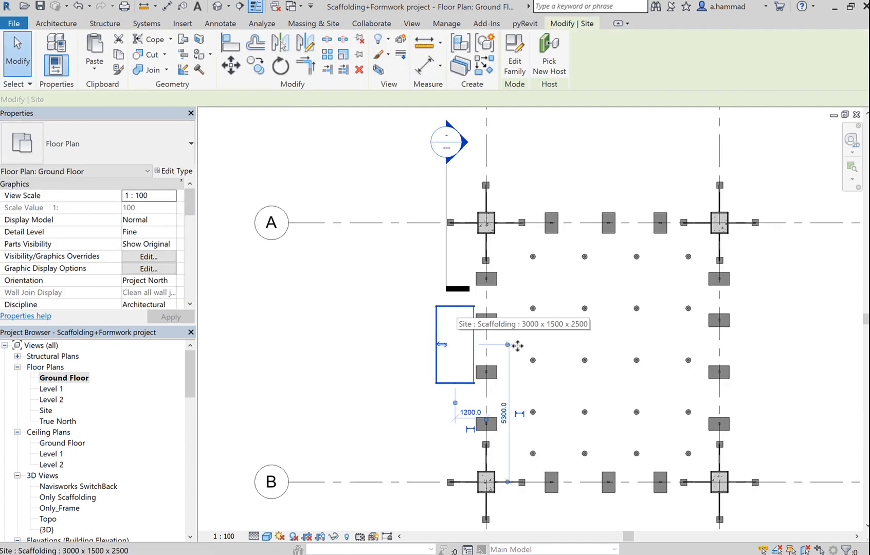
click(256, 66)
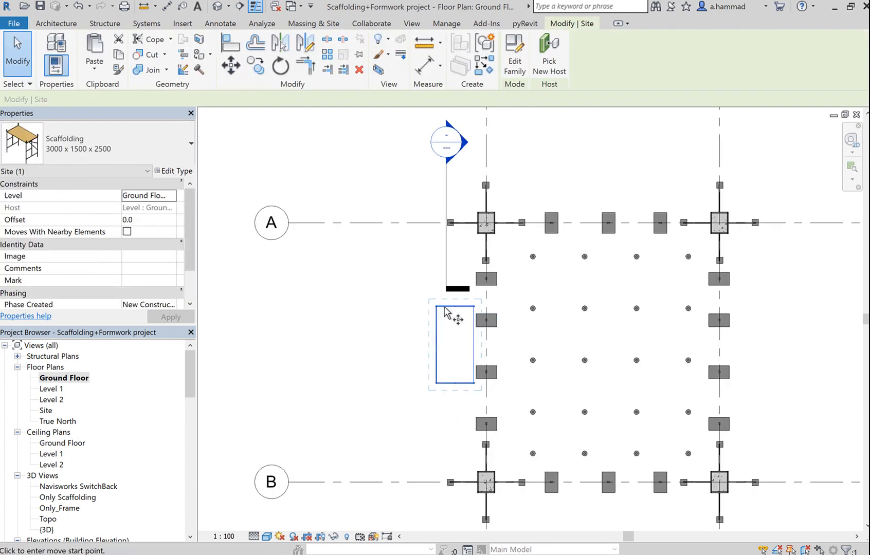
click(436, 383)
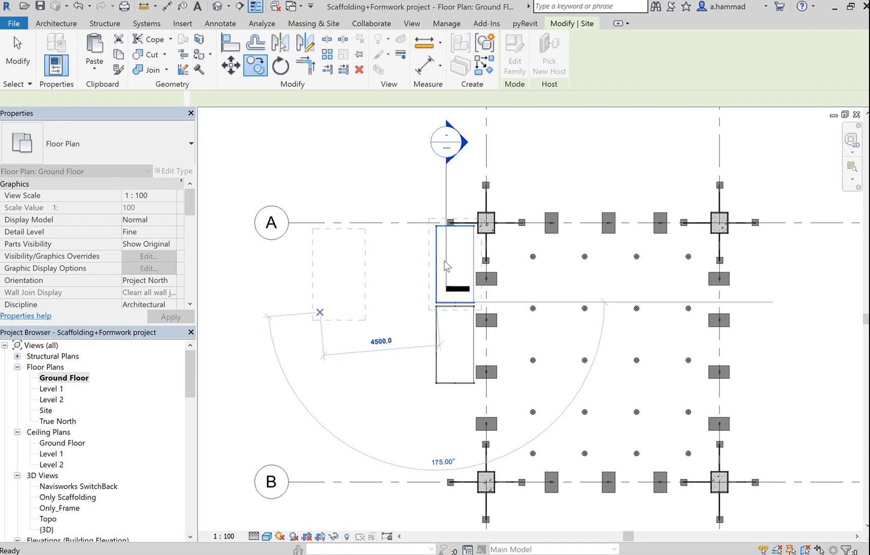
key(Escape)
key(Escape)
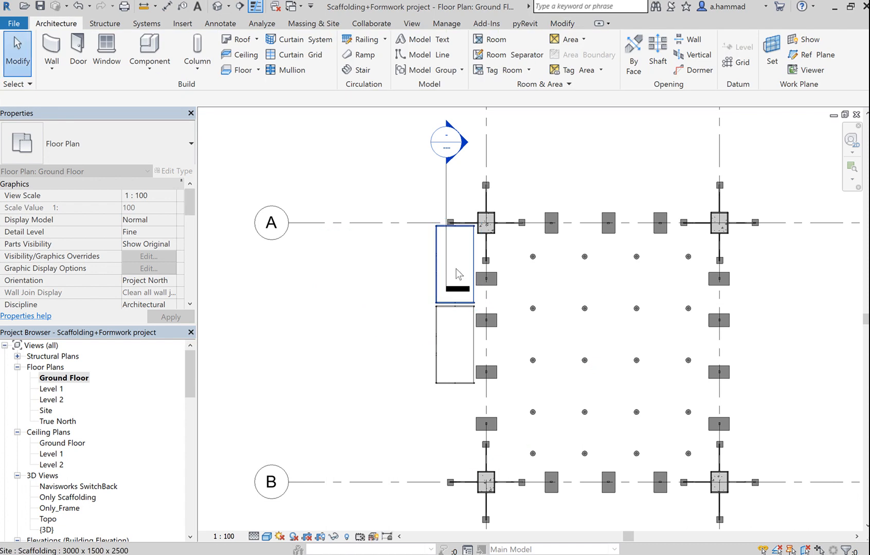
Shift the copied scaffolding near grid A towards the original unit to close the gap between them.
scroll(437, 291, up, 3)
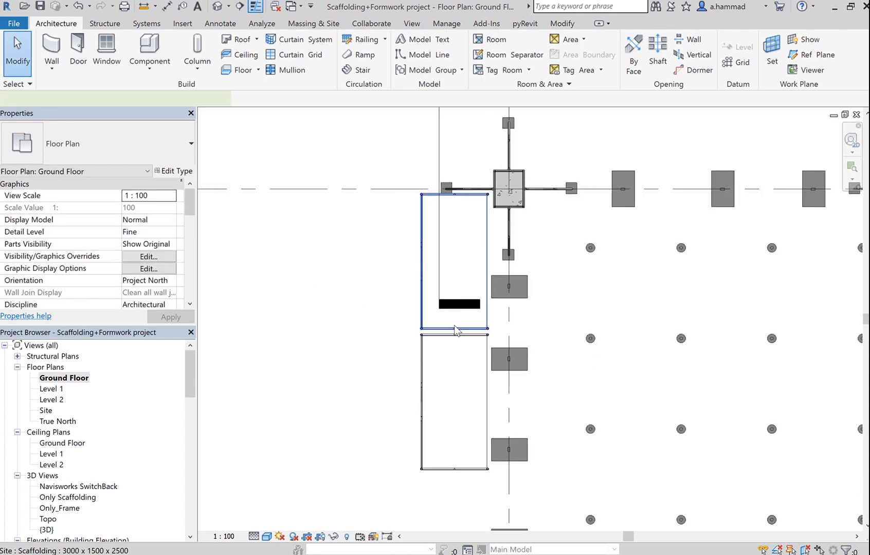
click(450, 330)
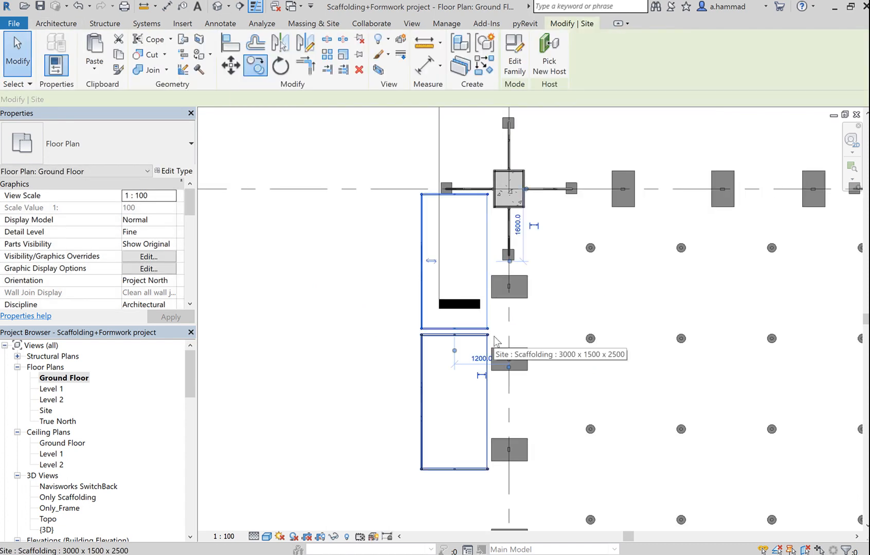
click(431, 355)
Copy the original scaffolding unit towards grid B, from its upper outer corner to its lower outer corner, forming a third adjoining bay.
scroll(465, 360, down, 2)
scroll(475, 409, down, 3)
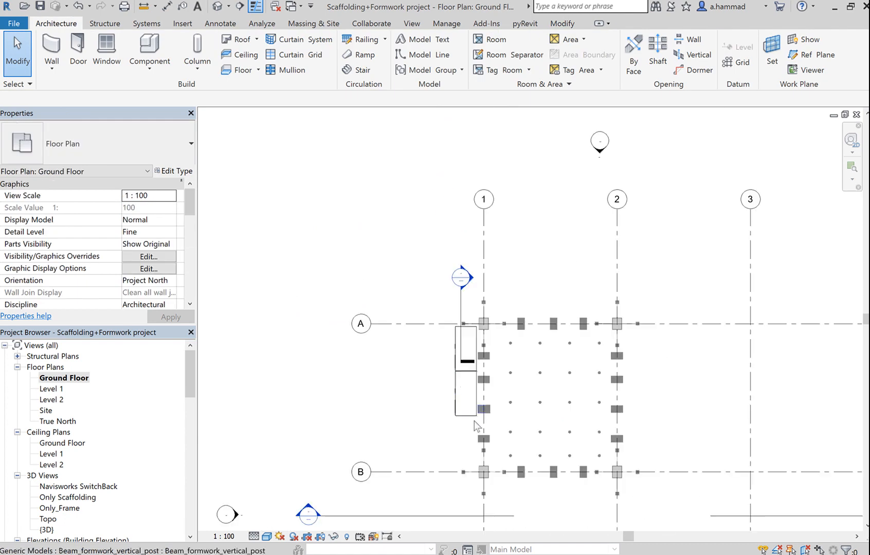
click(476, 414)
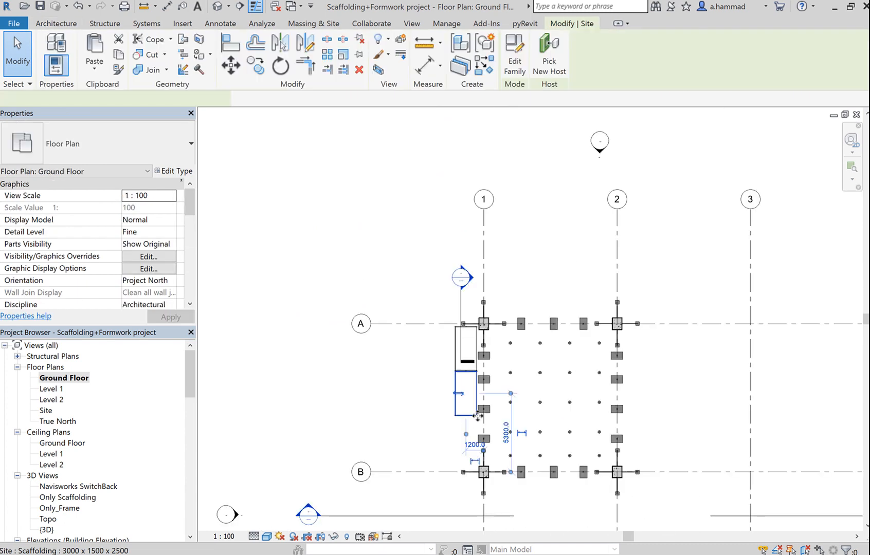
scroll(473, 411, up, 3)
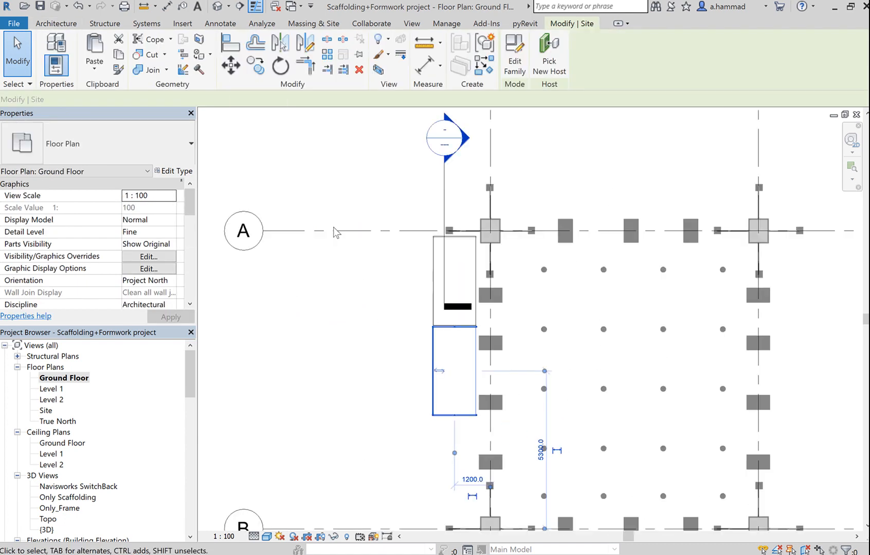
click(256, 65)
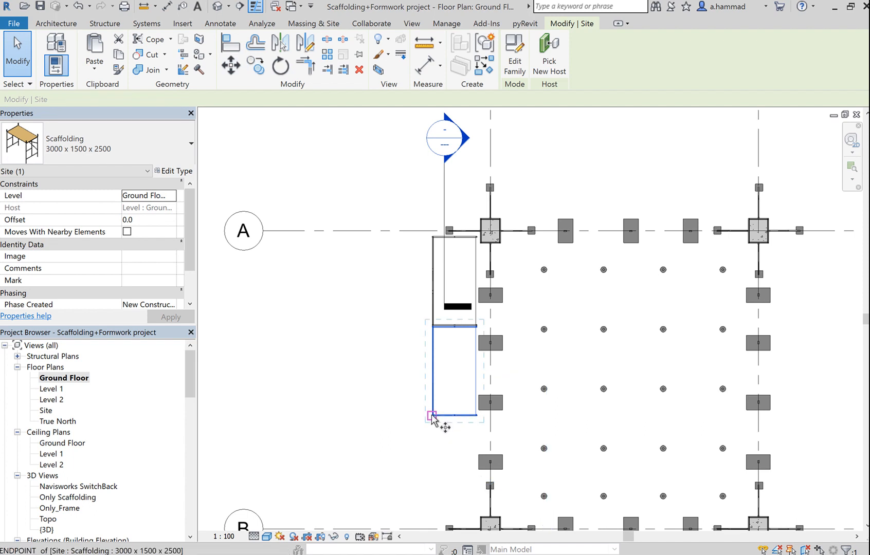
click(433, 327)
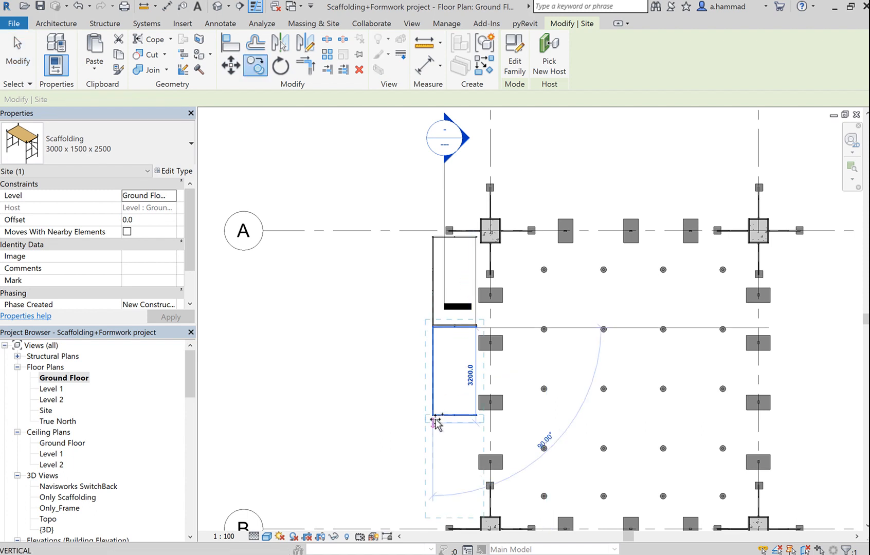
click(436, 415)
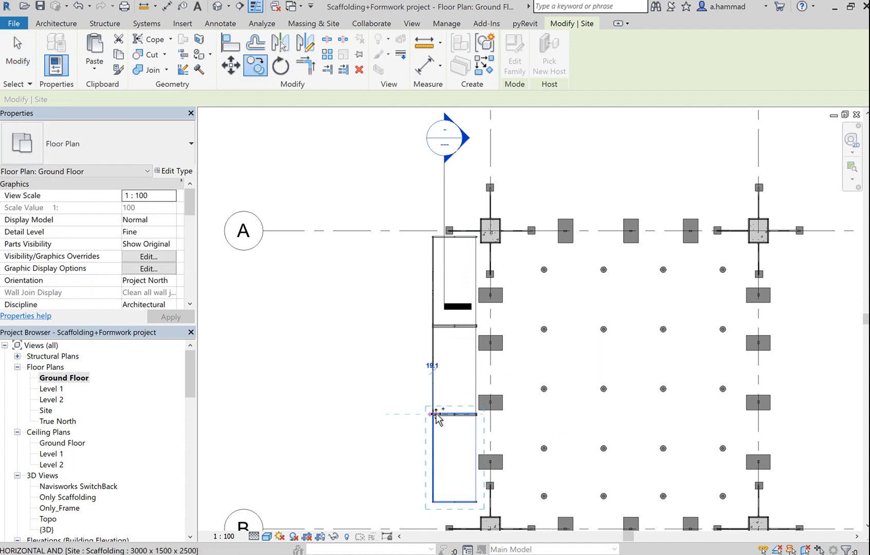
Nudge the third scaffolding unit near grid B until it butts against the end of the middle unit.
key(Escape)
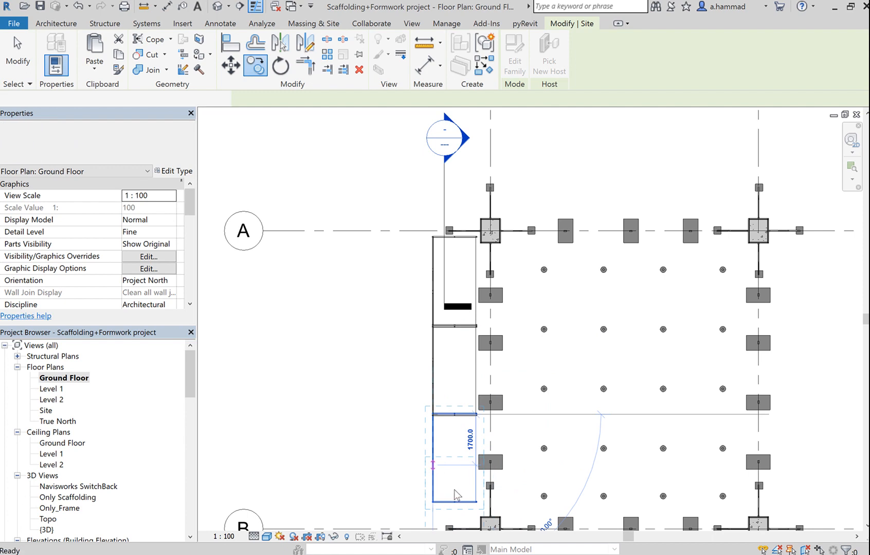
key(Escape)
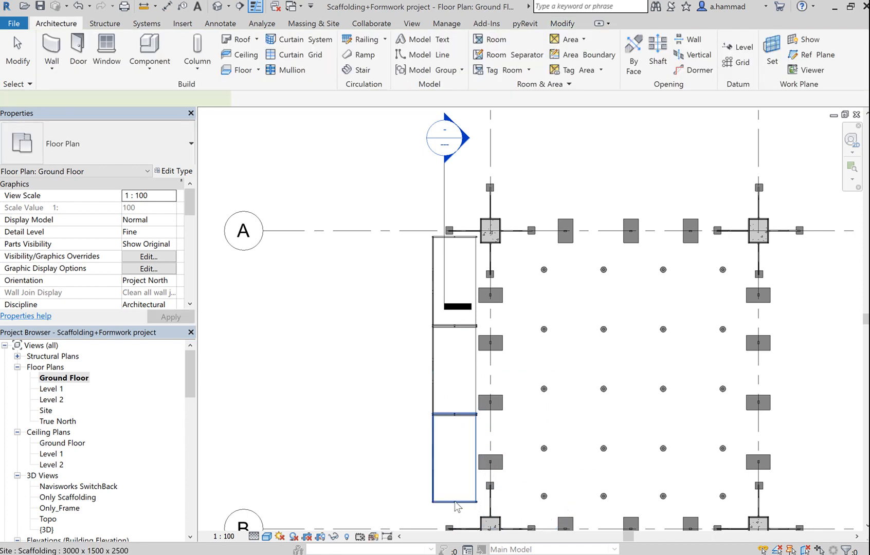
click(455, 502)
key(Escape)
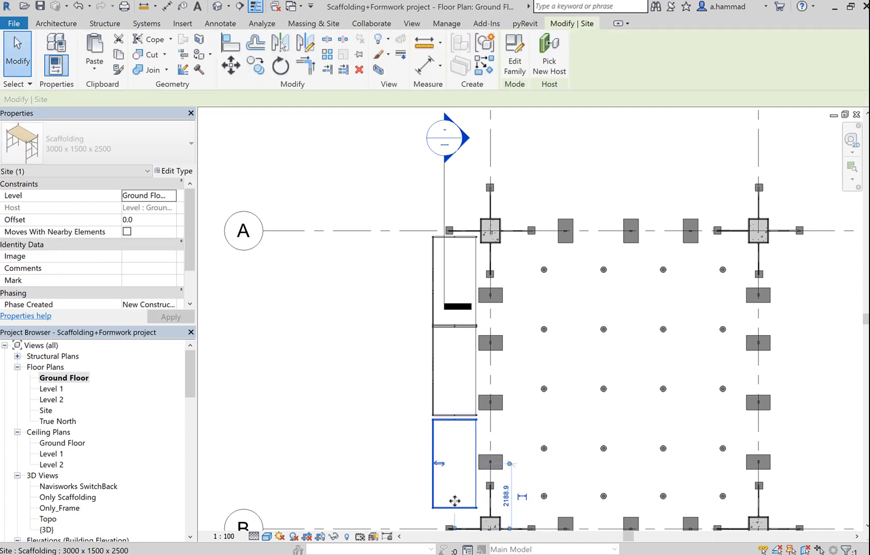
scroll(469, 416, up, 2)
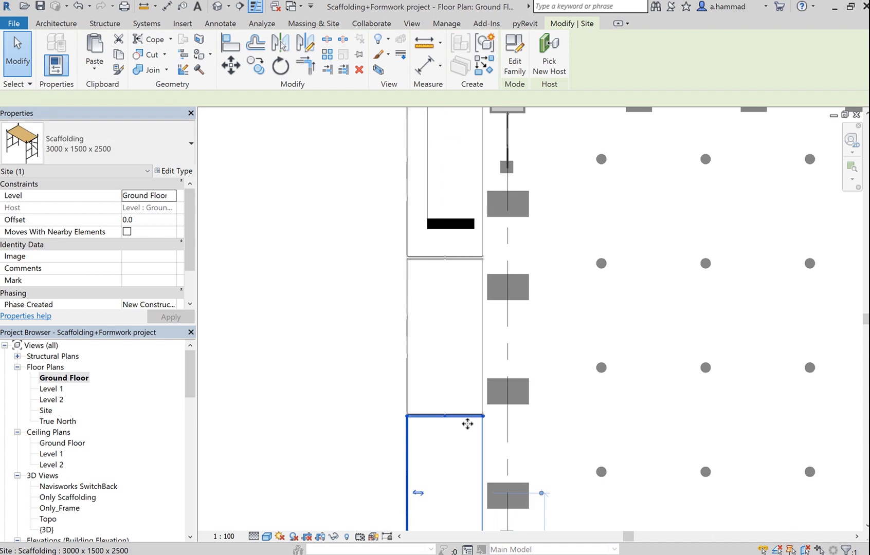
click(366, 422)
scroll(364, 414, down, 2)
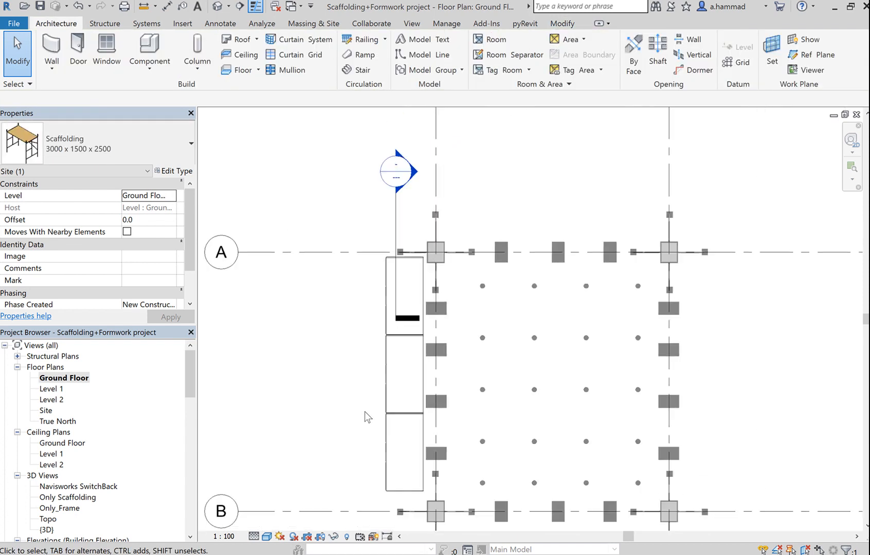
Examine the row of three scaffolding units beside the frame in the 3D view, including their height relative to the lower beams.
scroll(362, 419, down, 1)
middle_drag(354, 365, 345, 295)
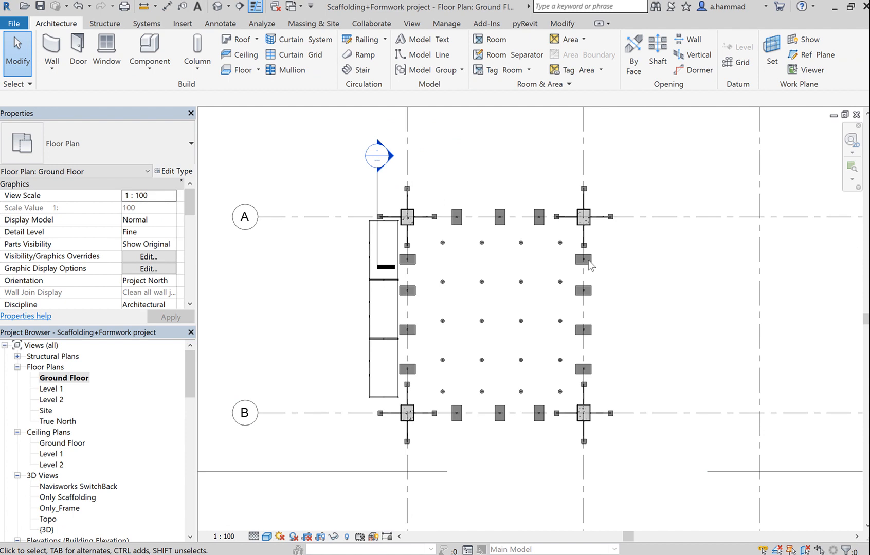
click(218, 6)
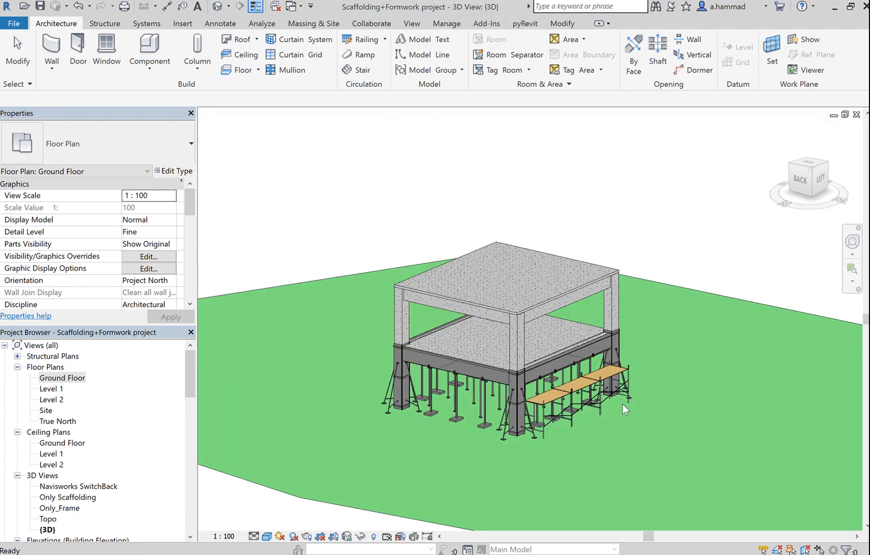
scroll(622, 405, up, 5)
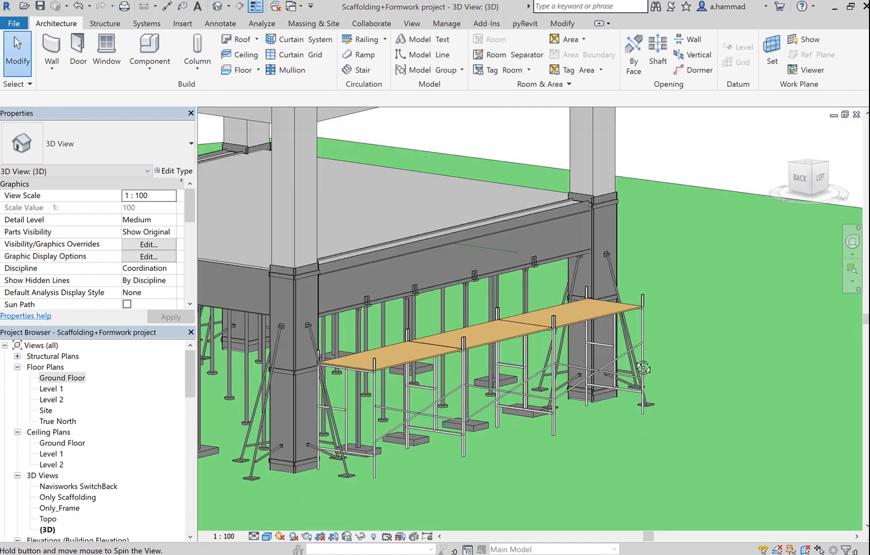
shift+middle_drag(642, 367, 698, 396)
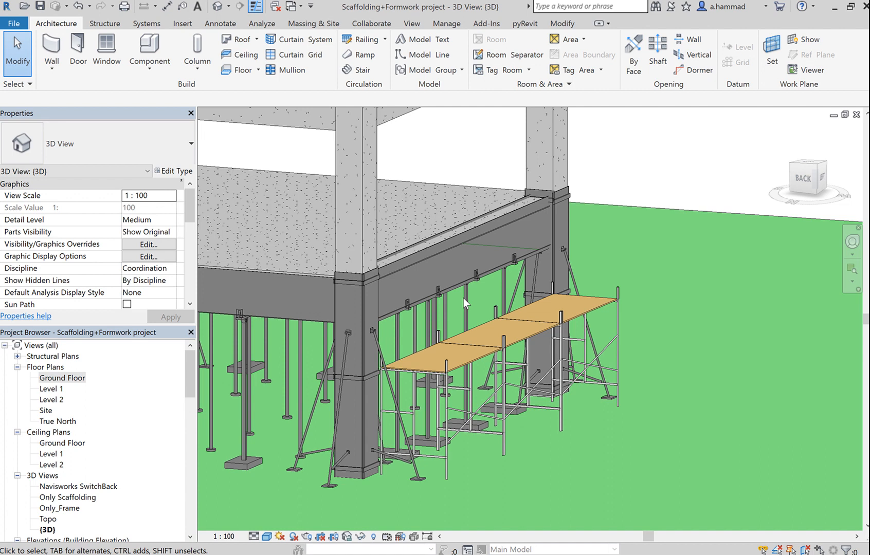
scroll(582, 388, down, 5)
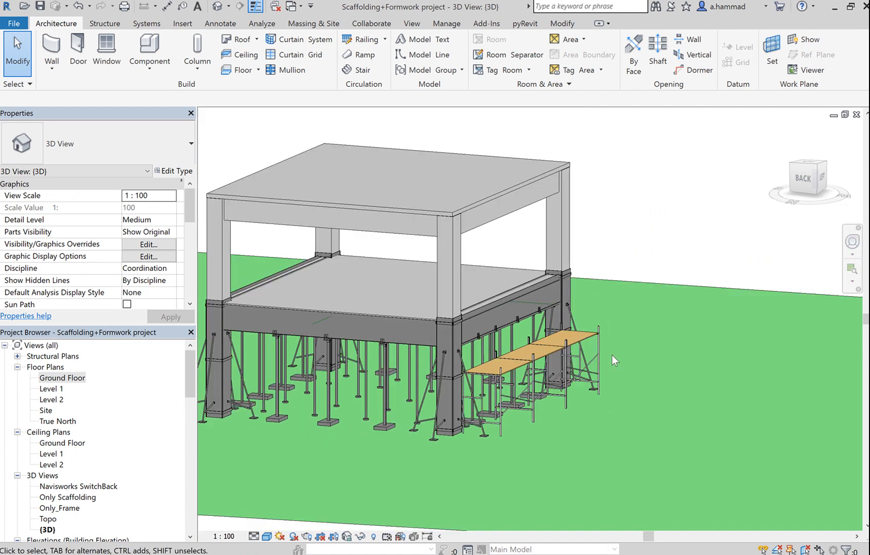
click(539, 371)
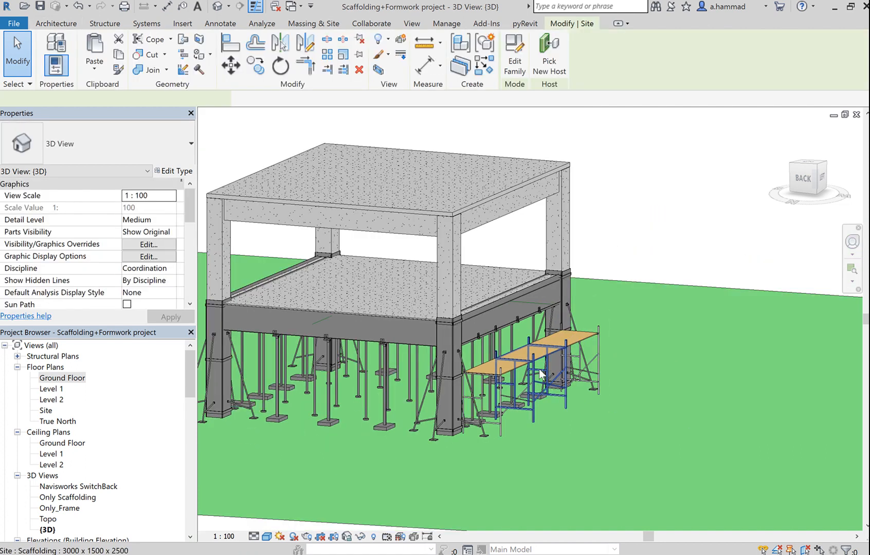
click(598, 339)
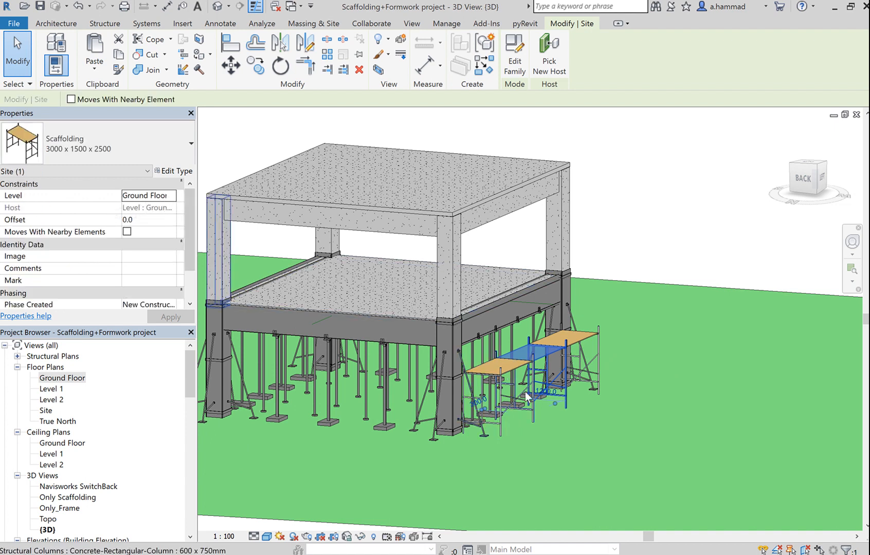
click(646, 228)
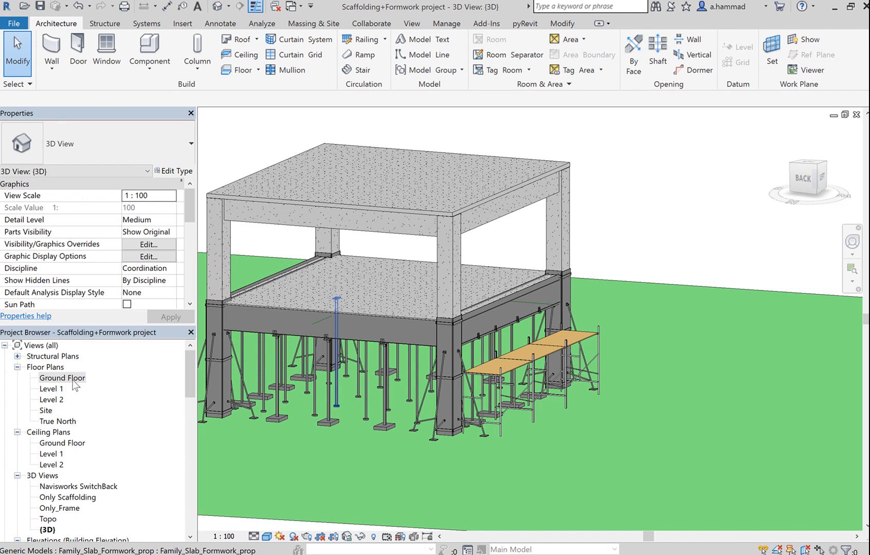
double_click(49, 389)
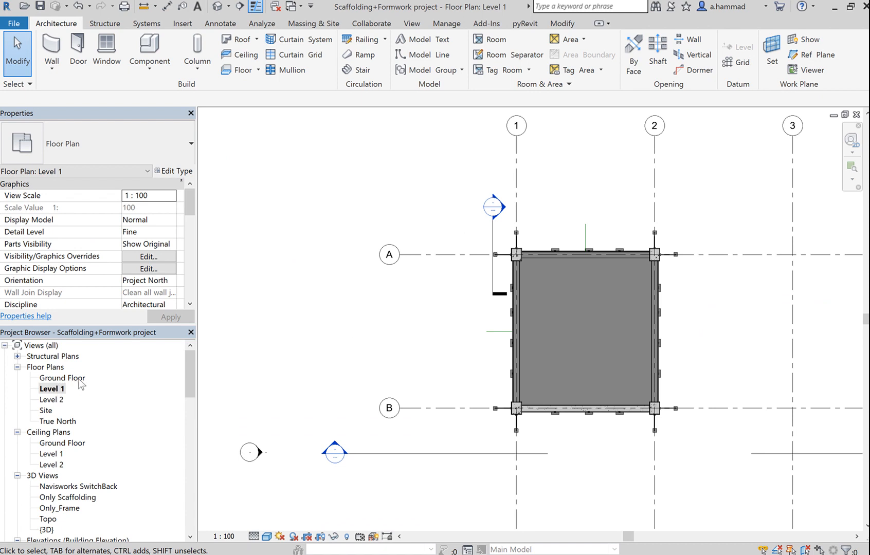
click(150, 66)
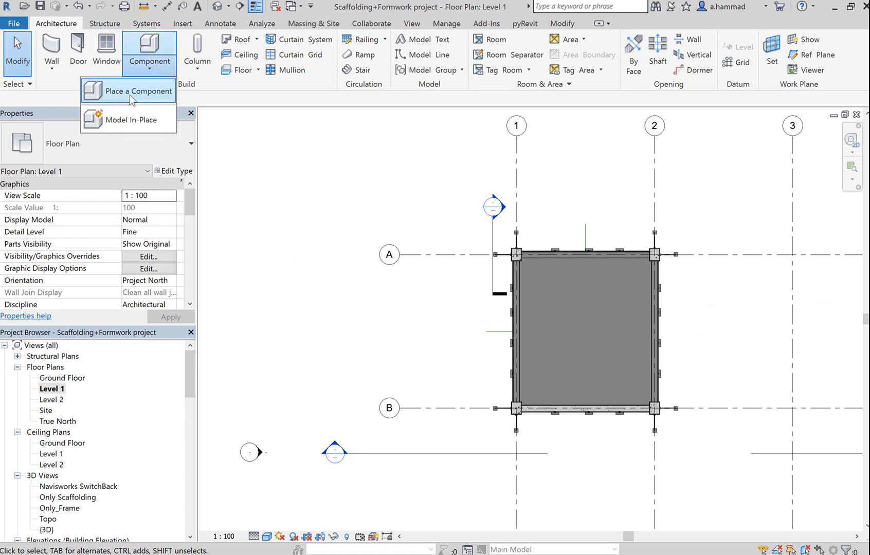
click(142, 91)
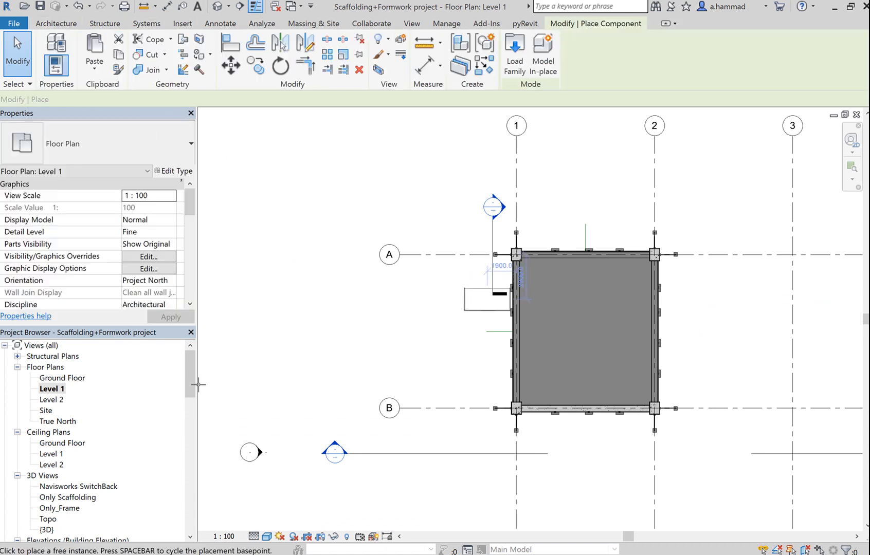
From the Ground Floor plan, copy all three scaffolding units along grid 1 to the clipboard and paste them aligned to Level 1.
double_click(77, 379)
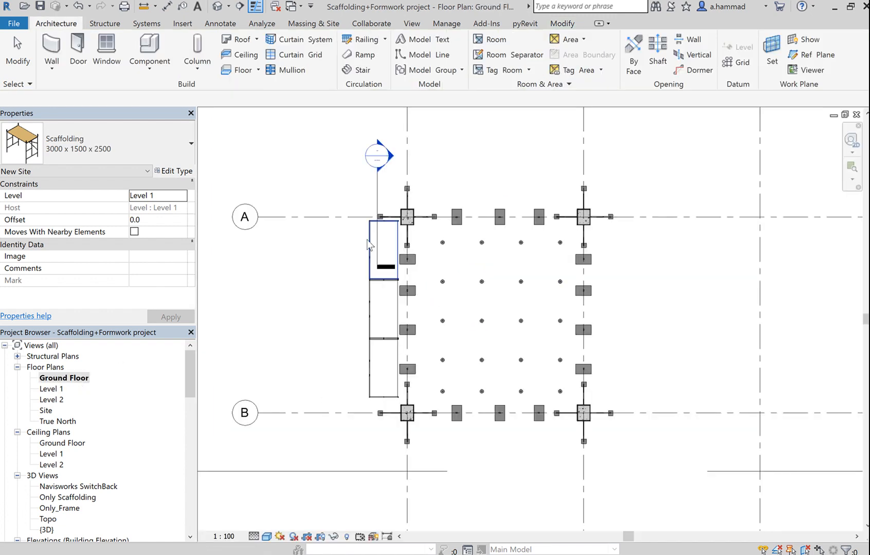
click(368, 246)
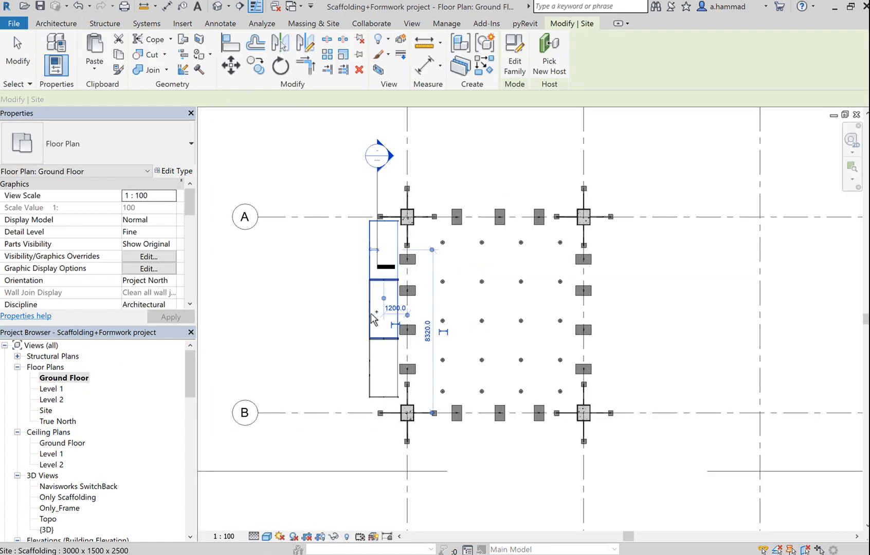
ctrl+click(373, 376)
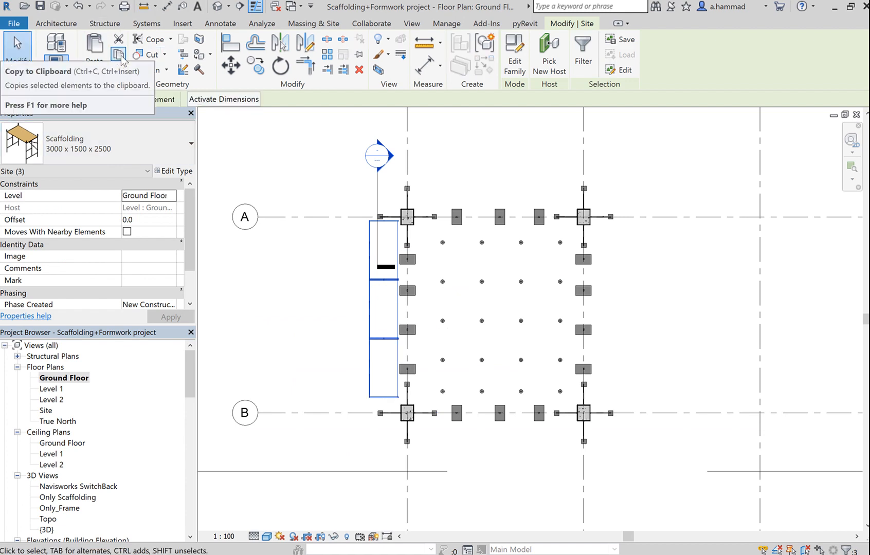
click(119, 53)
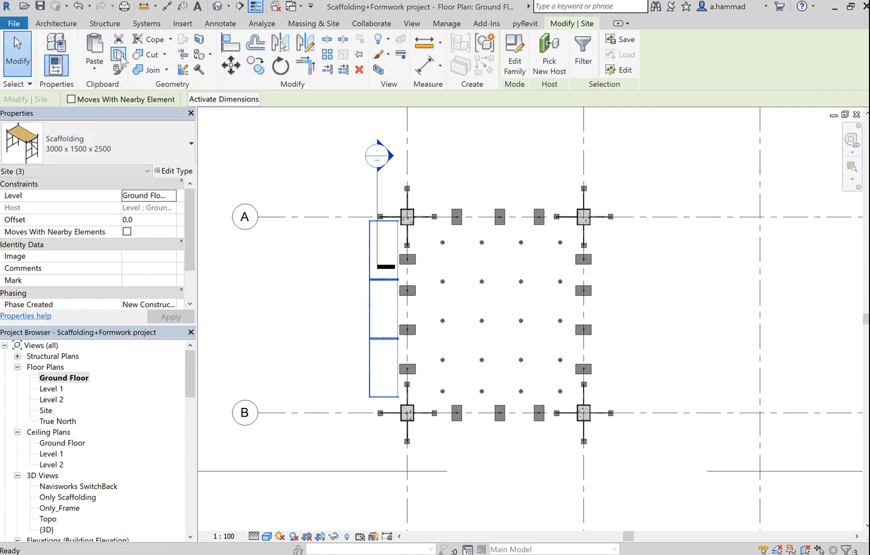
click(96, 71)
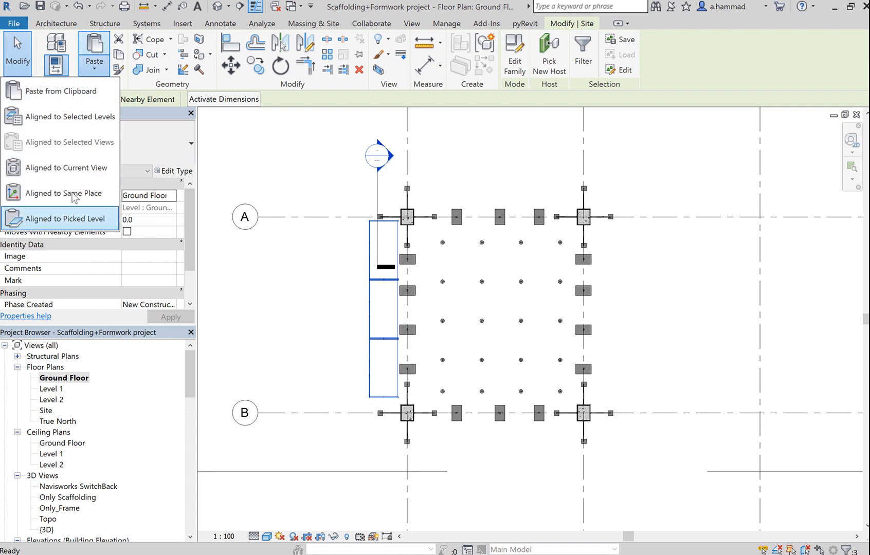
click(96, 120)
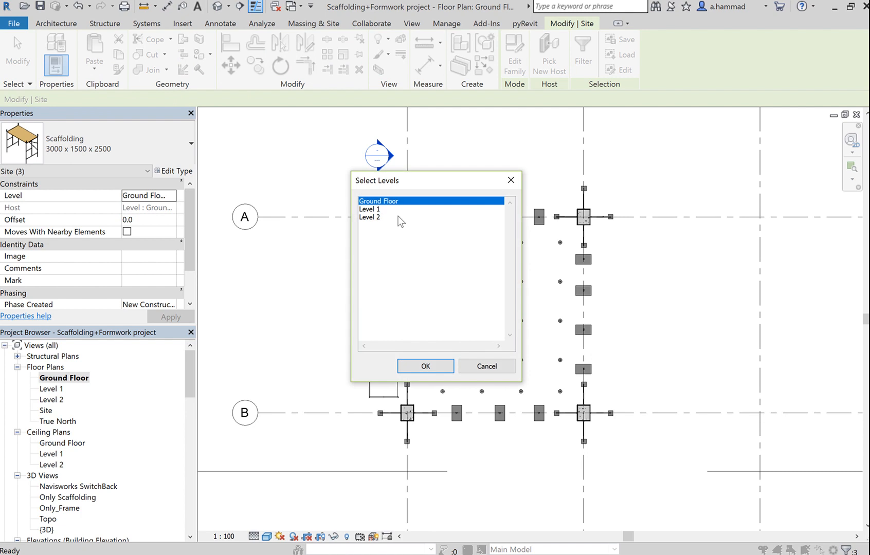
click(395, 210)
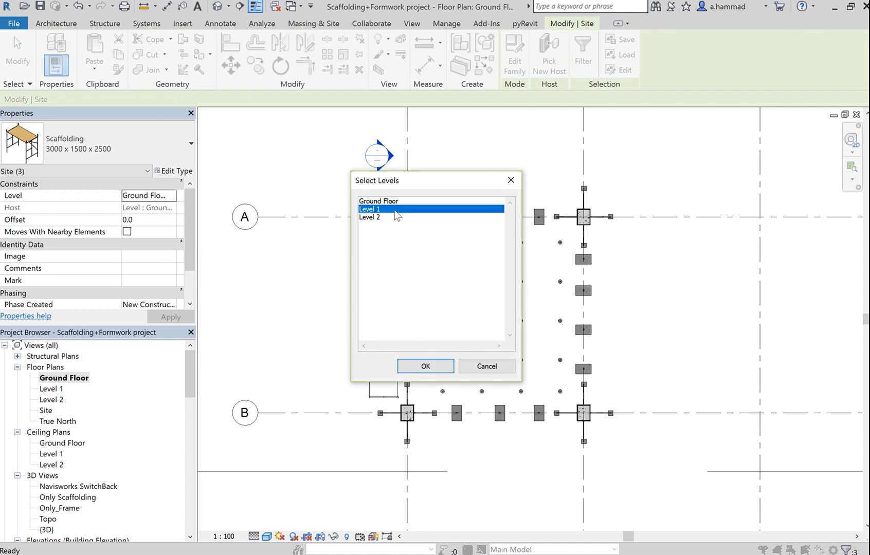
click(441, 366)
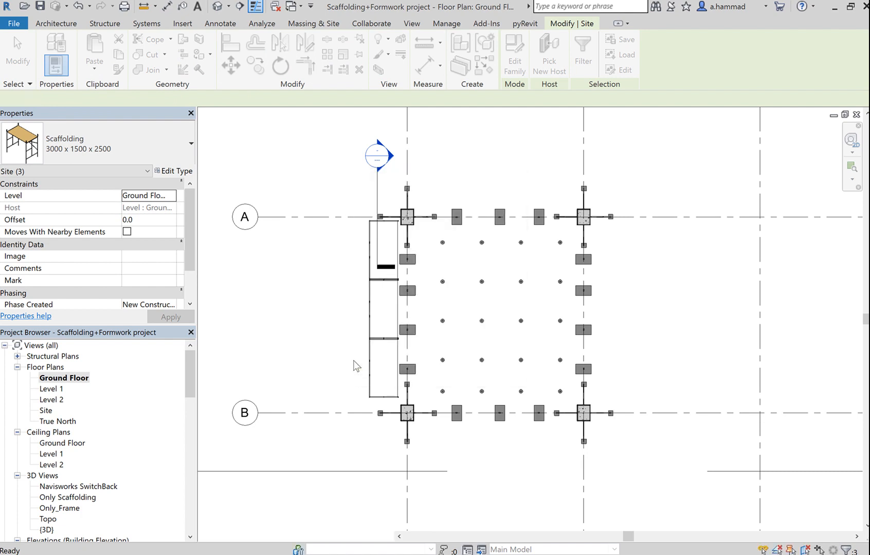
Check the pasted scaffolding row in the Level 1 plan and from the side in the 3D view.
double_click(57, 389)
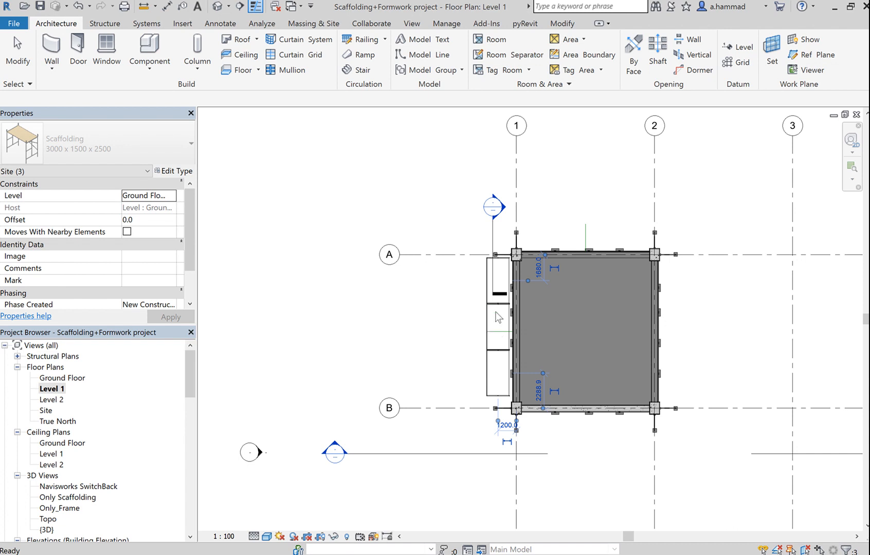
click(217, 6)
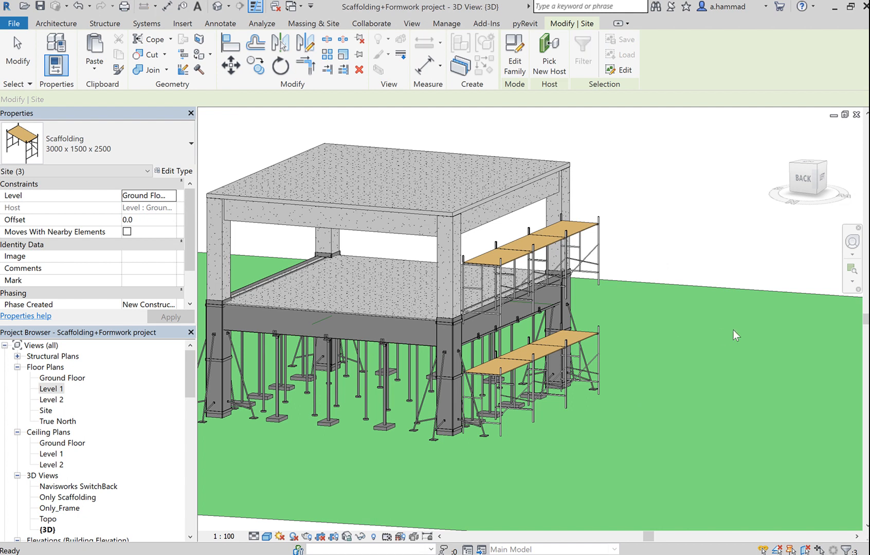
key(Escape)
shift+middle_drag(742, 339, 638, 300)
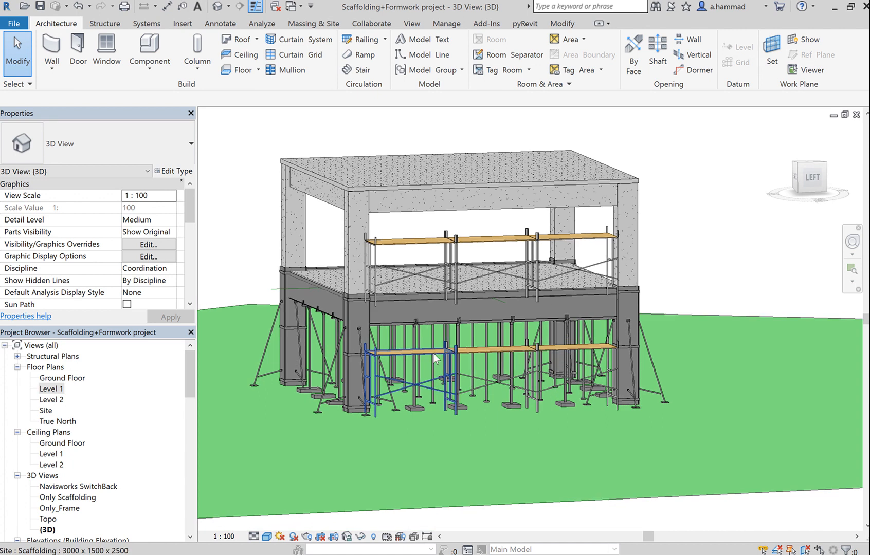
Duplicate the type of the ground-level scaffolding unit nearest grid A and name the new type 3000 x 1500 x 4000.
click(433, 353)
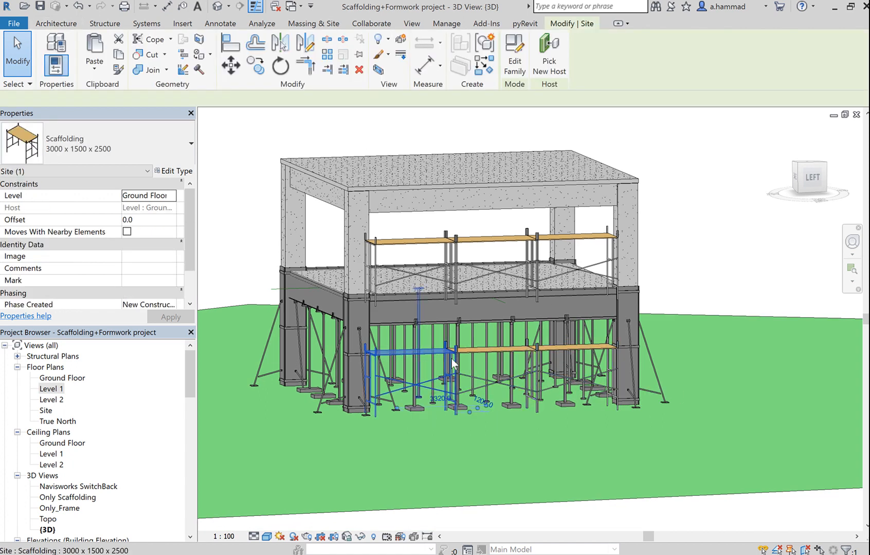
mouse_move(185, 224)
mouse_down()
mouse_move(185, 251)
mouse_move(188, 218)
mouse_up()
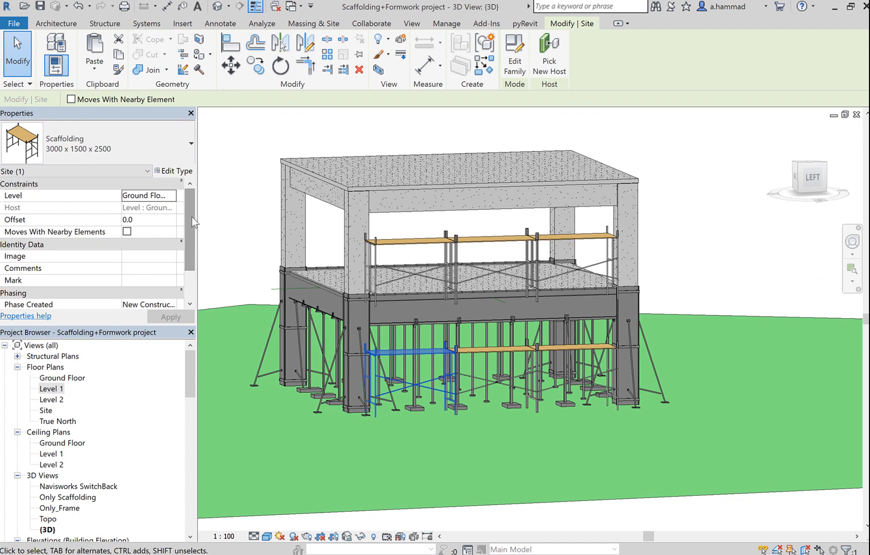
click(177, 172)
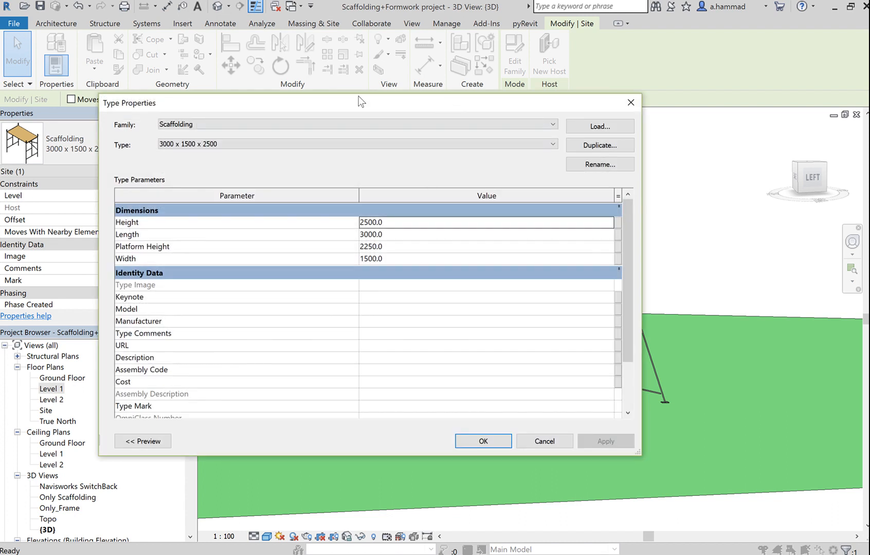
drag(361, 101, 280, 96)
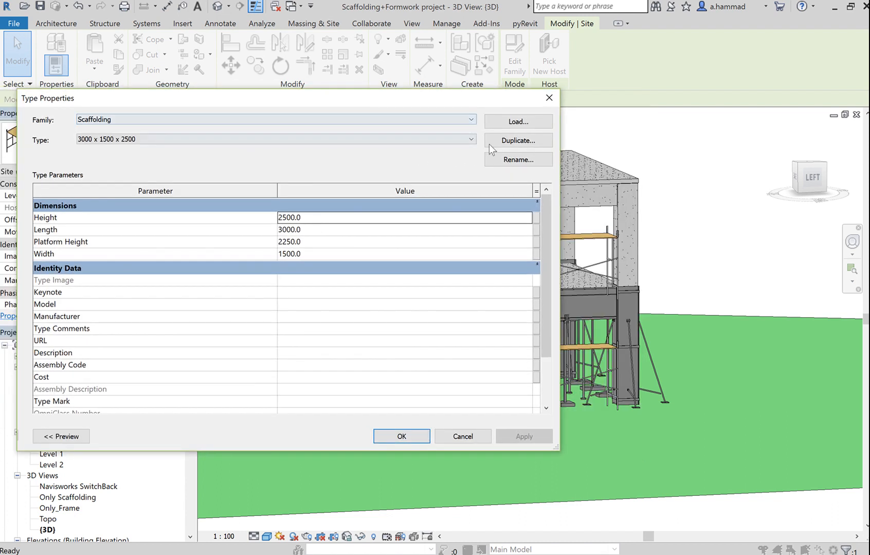
click(518, 140)
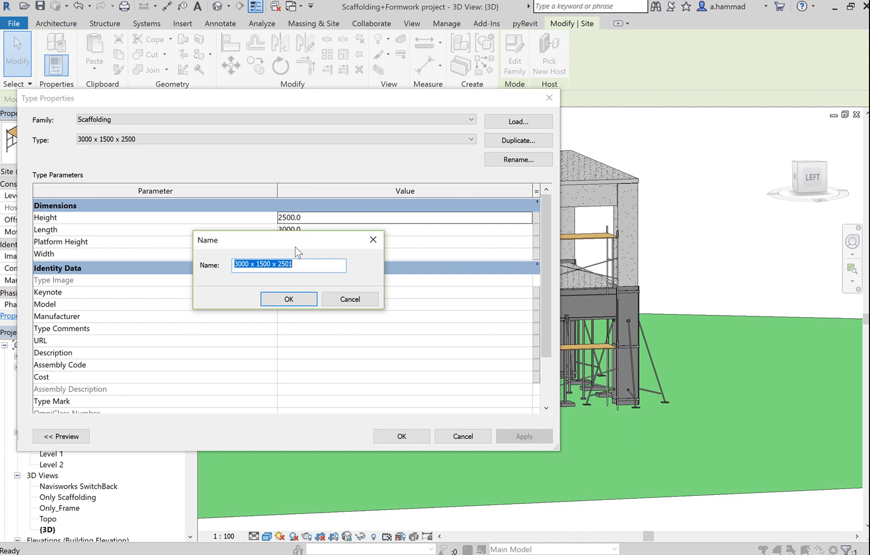
drag(295, 247, 302, 264)
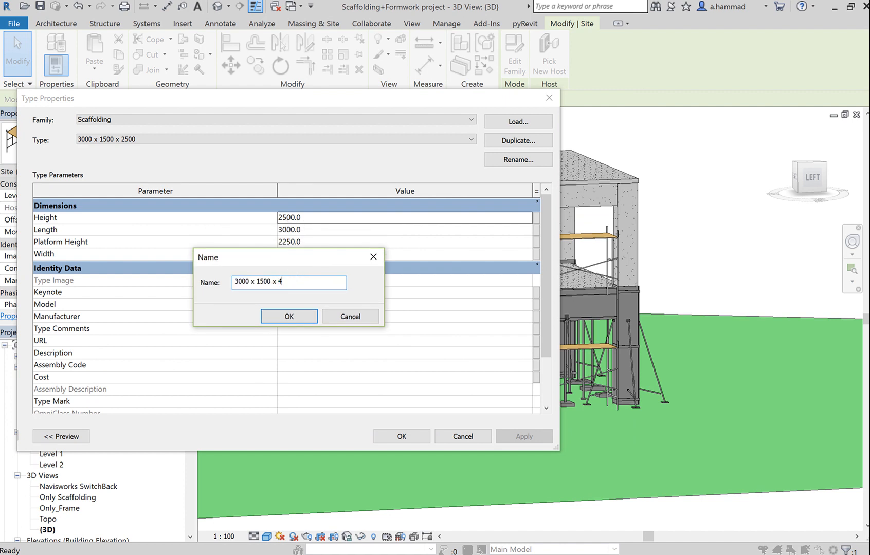
click(289, 316)
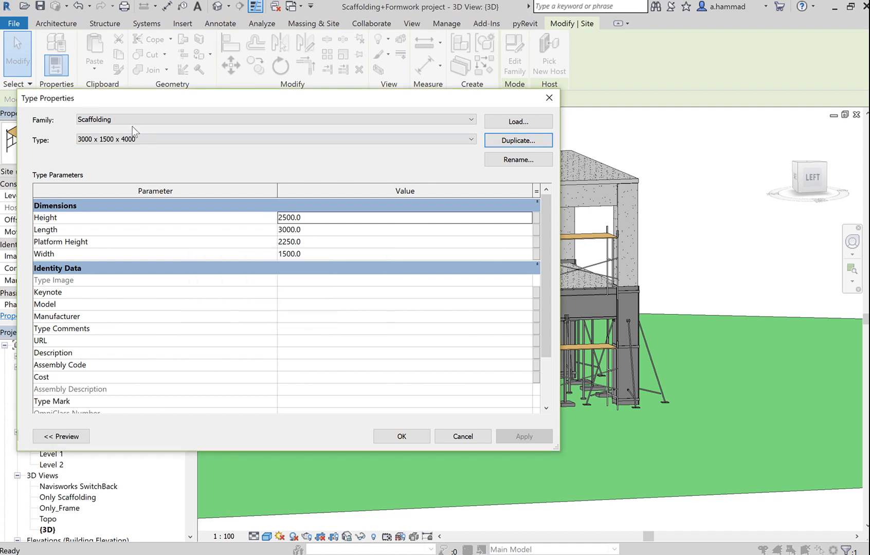
Set the Height of the 3000 x 1500 x 4000 scaffolding type to 4000 mm and deselect the unit.
click(313, 217)
text(4)
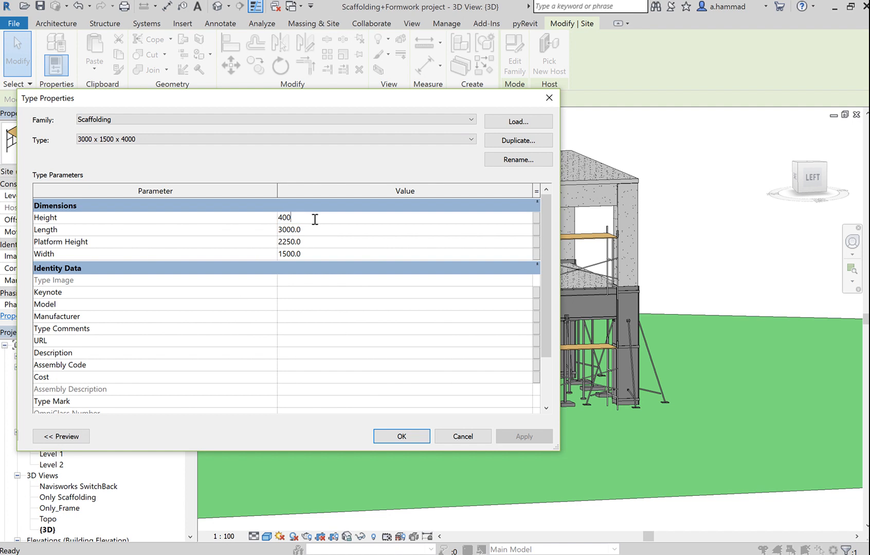
click(413, 433)
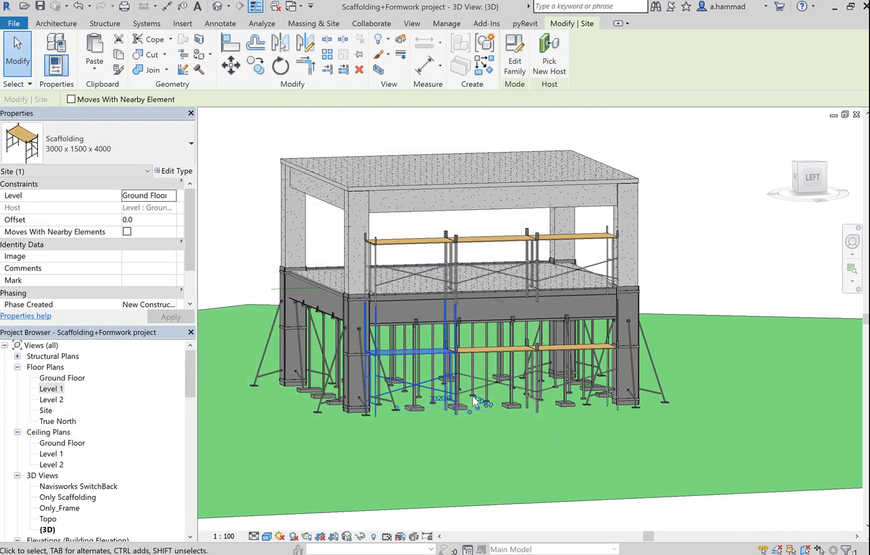
click(681, 261)
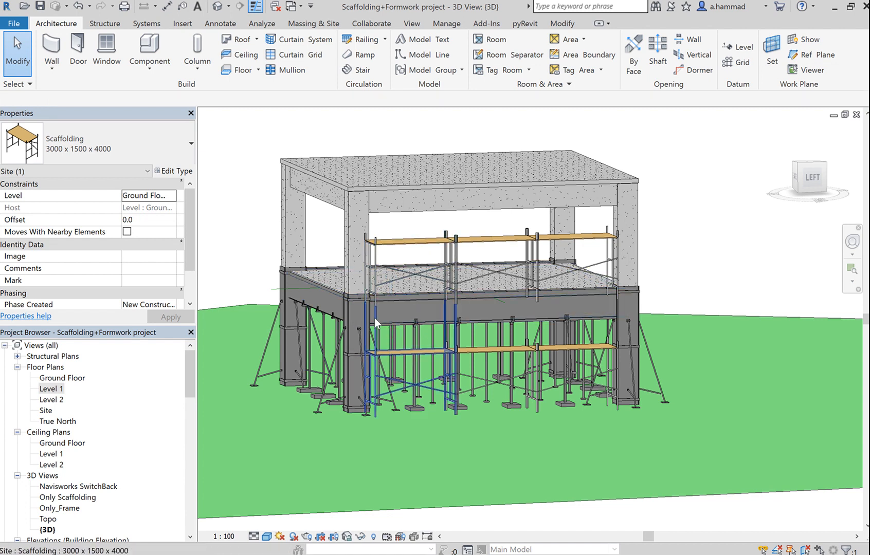
key(Escape)
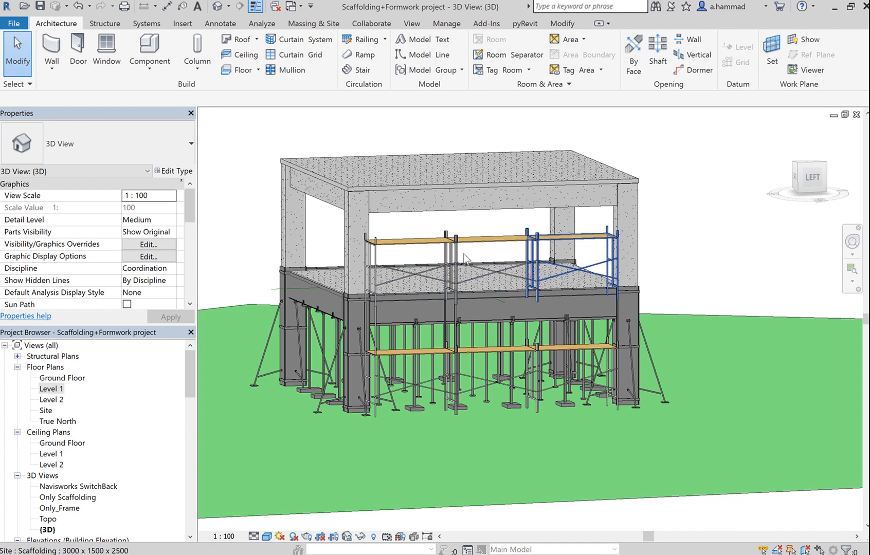
Set the Platform Height of the ground-level 3000 x 1500 x 4000 scaffolding unit's type to 3000 mm and deselect the unit.
click(436, 359)
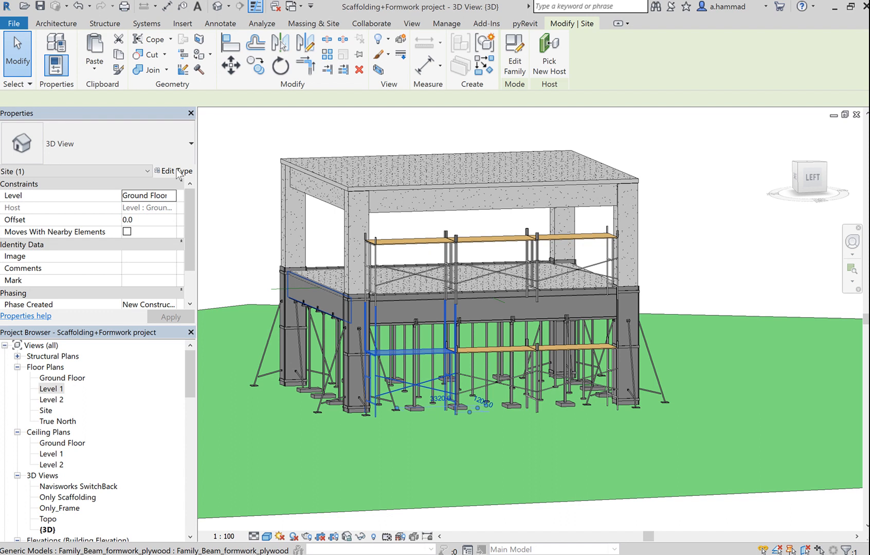
double_click(428, 358)
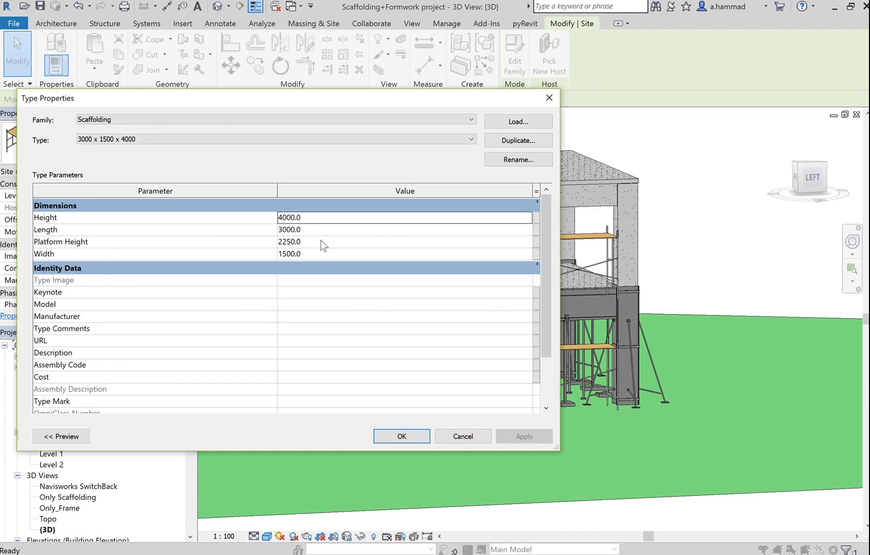
click(322, 241)
text(3000)
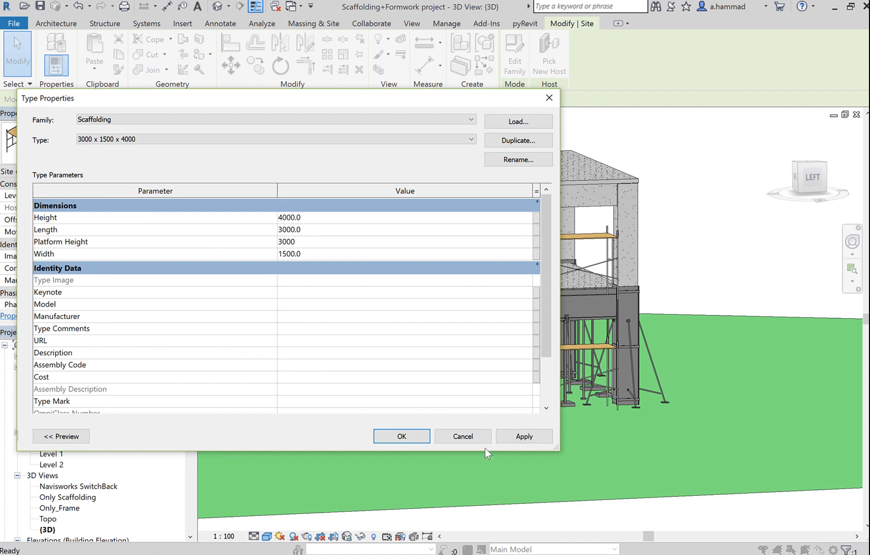
click(522, 438)
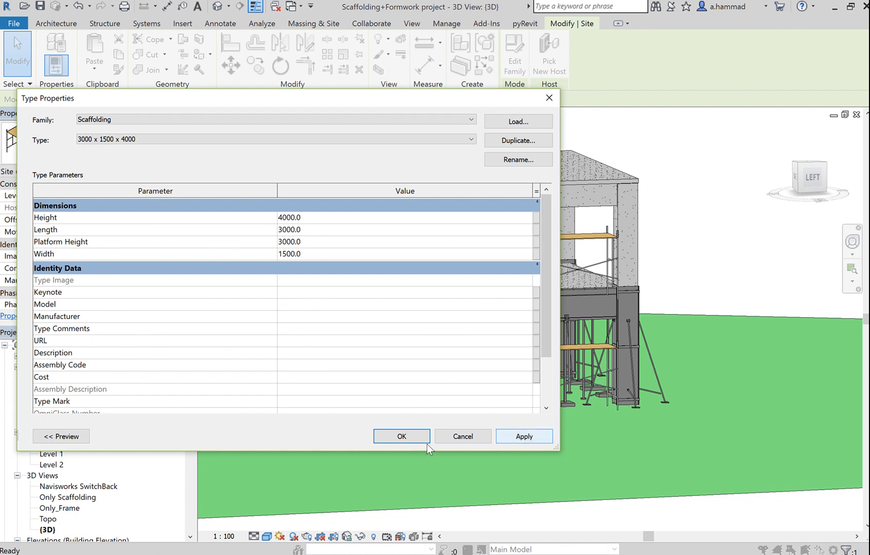
click(402, 436)
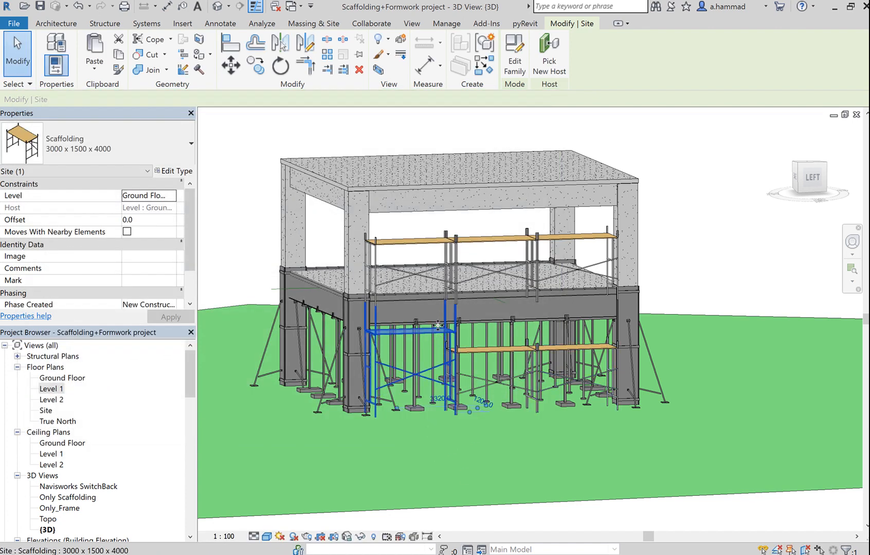
key(Escape)
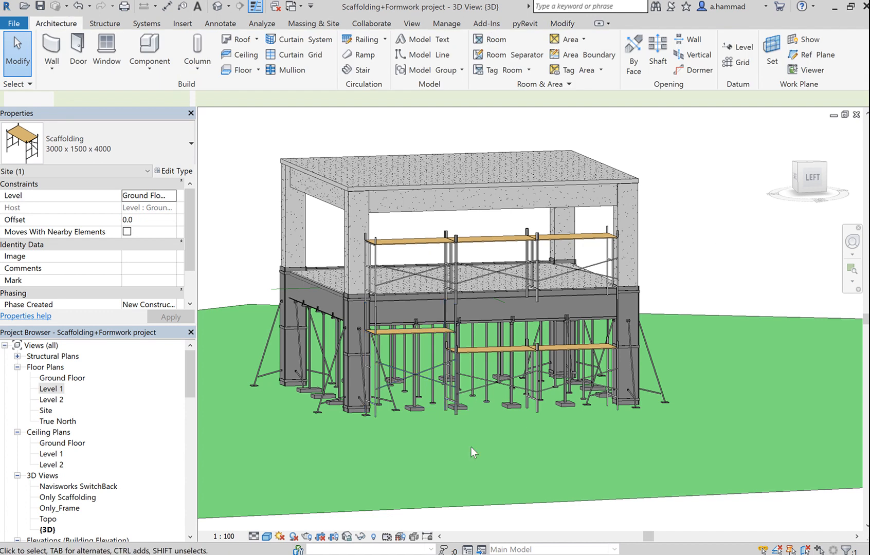